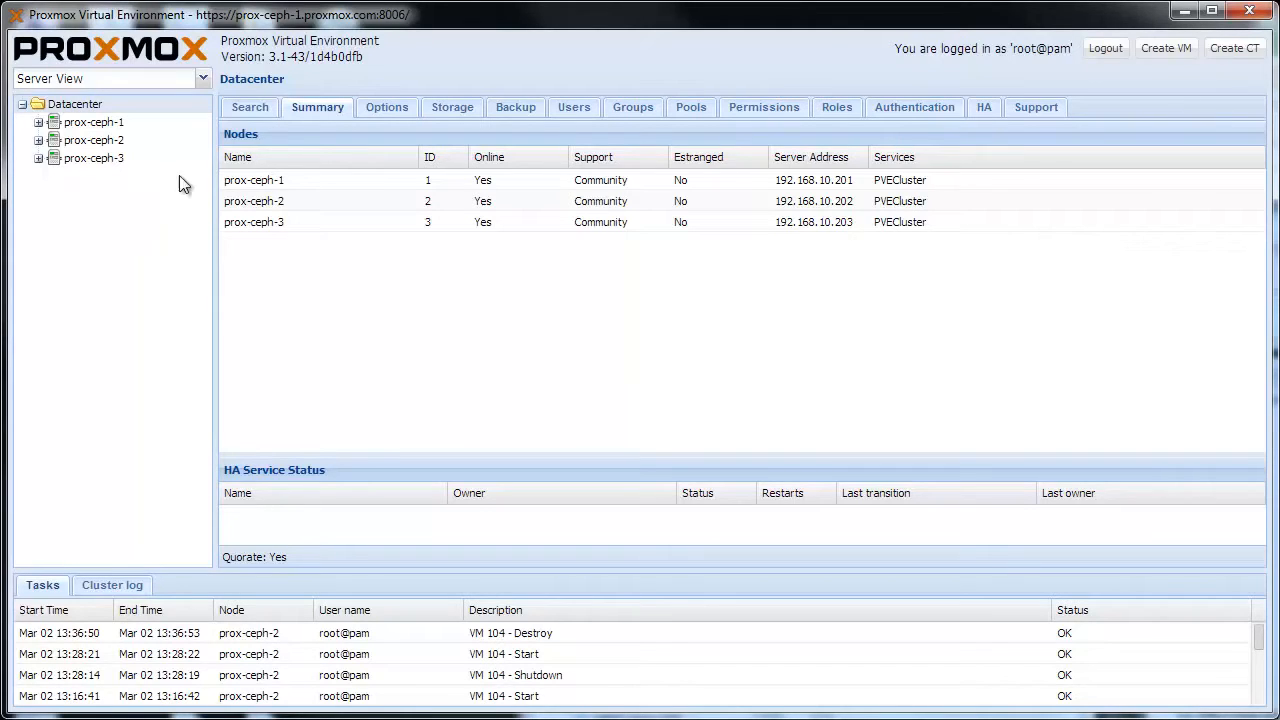
# Step: Start creating a virtual machine on node prox-ceph-2 with the name windows7-spice, and accept the general settings
pyautogui.click(1166, 48)
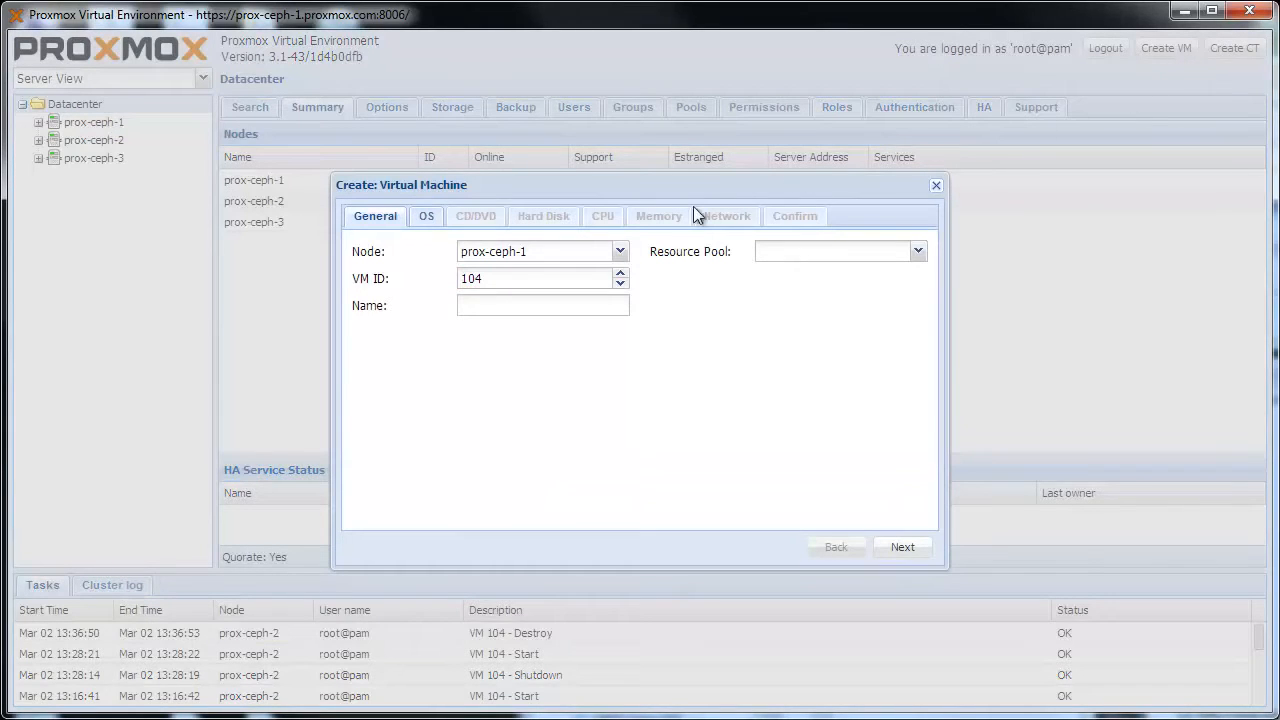
pyautogui.click(619, 251)
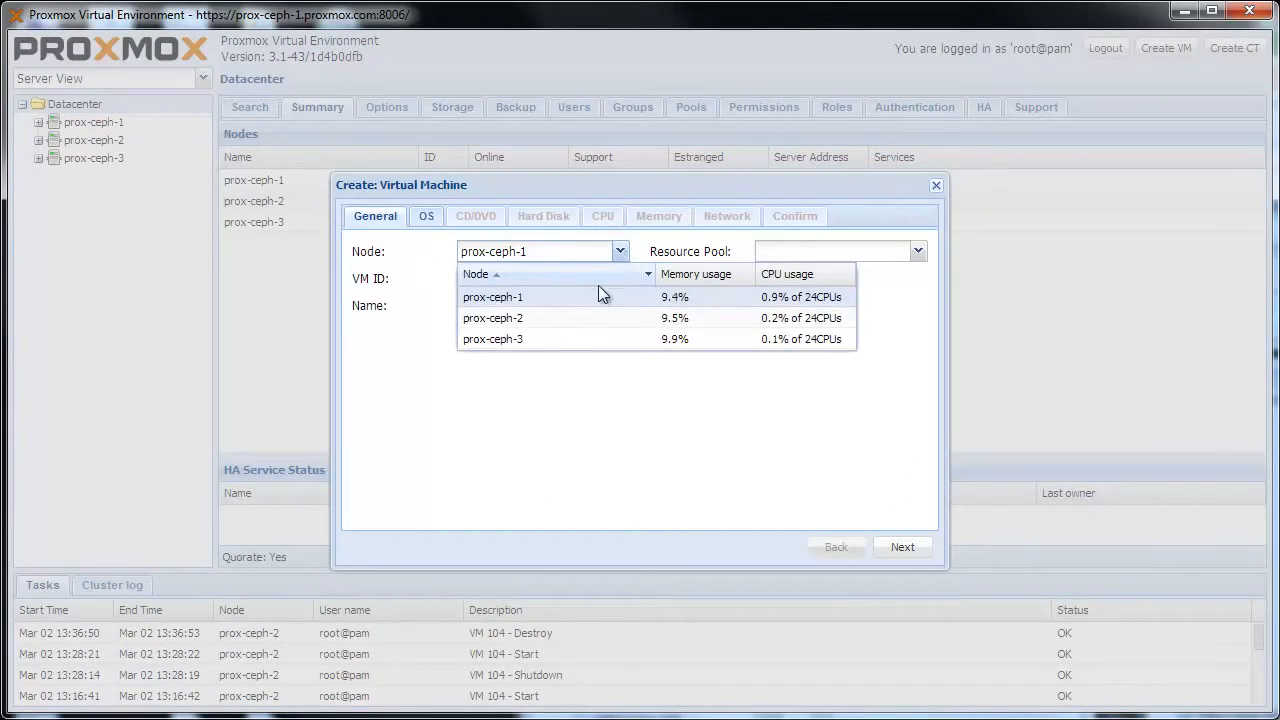
pyautogui.click(598, 317)
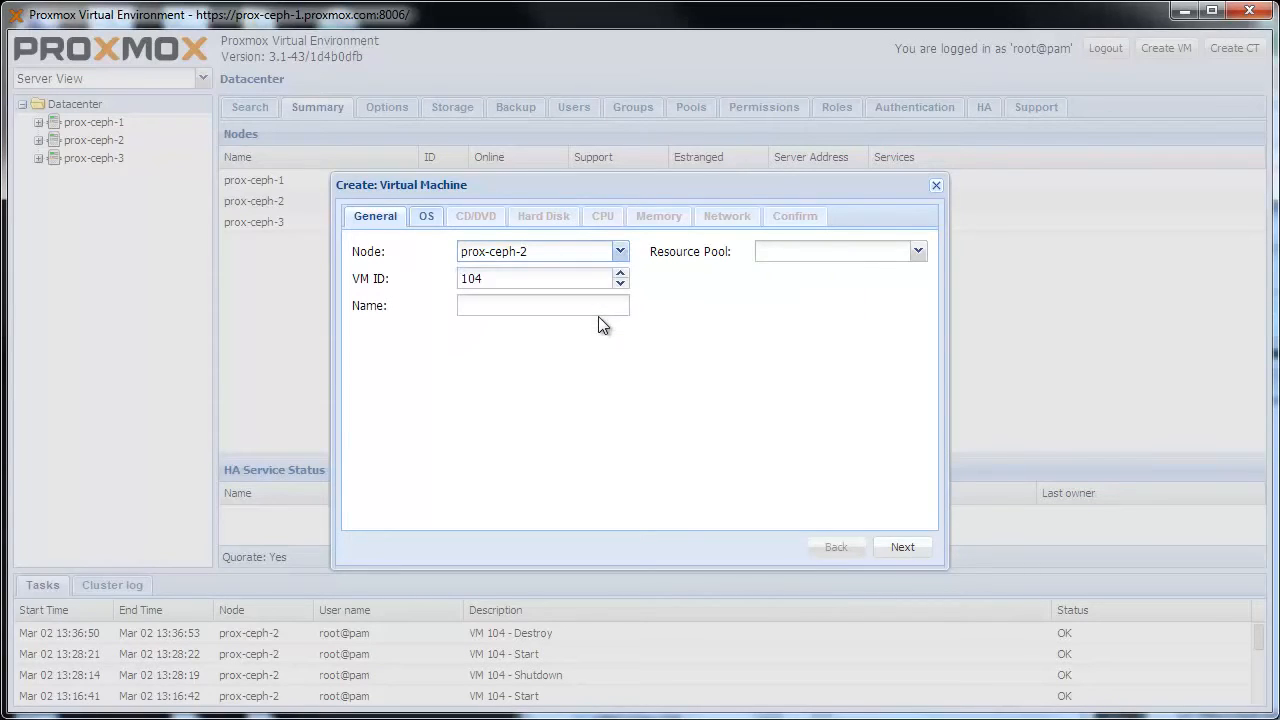
pyautogui.click(522, 279)
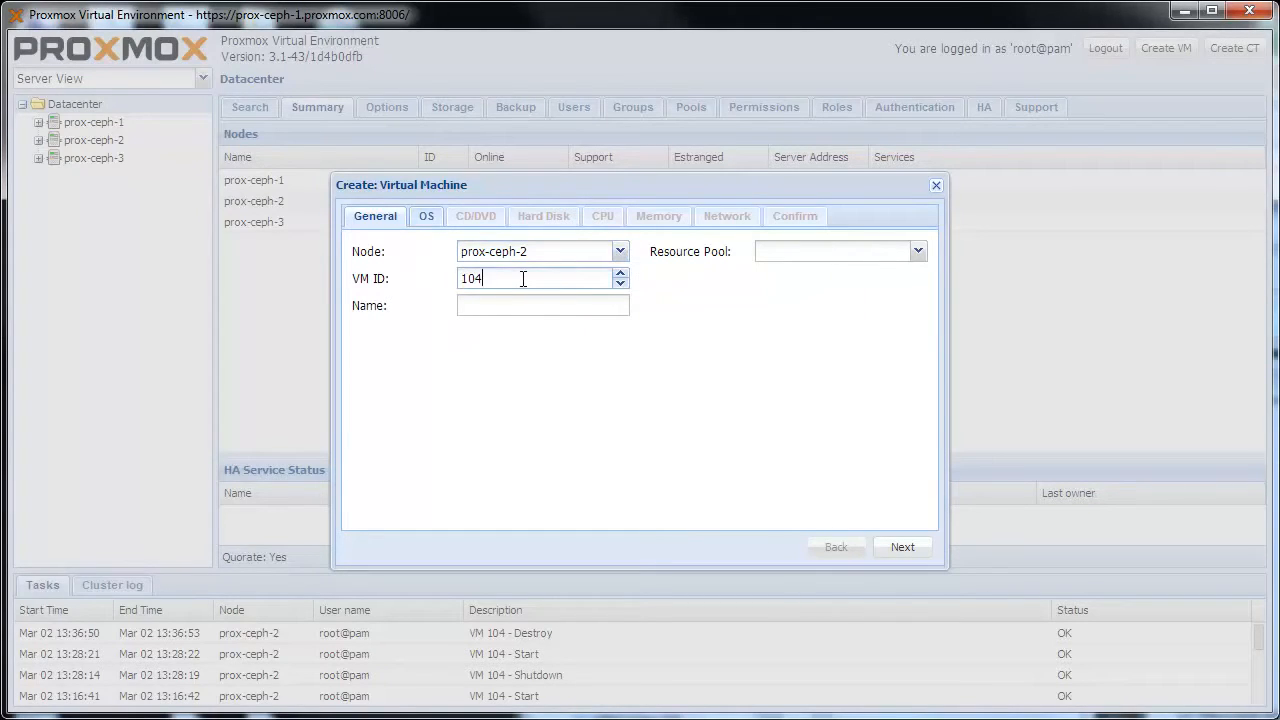
pyautogui.click(528, 305)
pyautogui.write('windows7-spice')
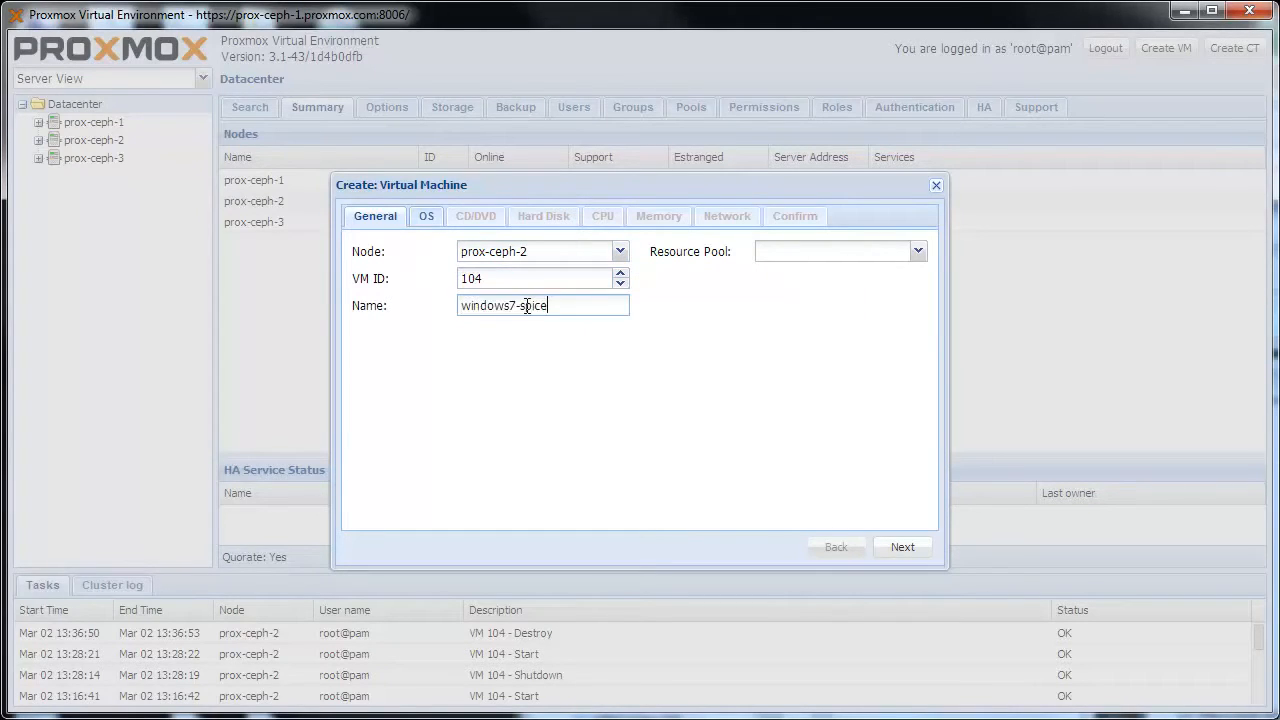
pyautogui.click(917, 550)
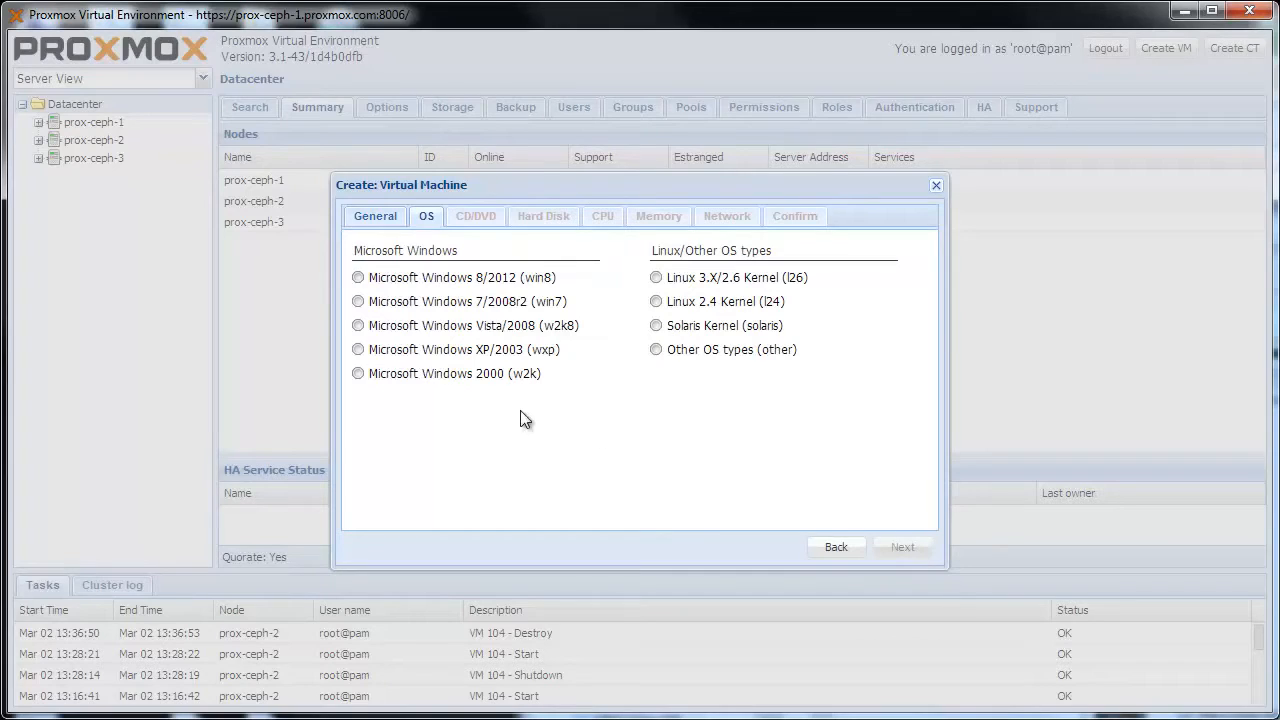
# Step: Set the guest OS to Microsoft Windows 7/2008r2 and mount en_windows_7_professional_with_sp1_x64_dvd_621750.iso from iso-templates as the installation disc
pyautogui.click(364, 306)
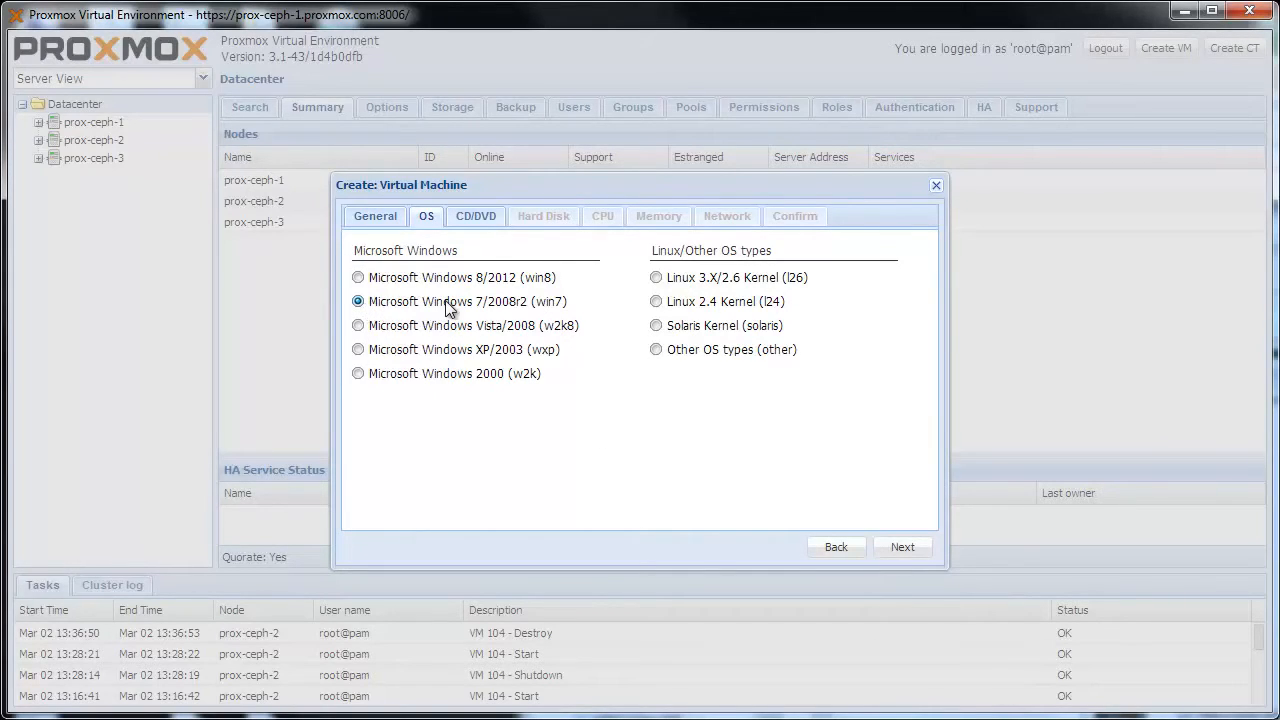
pyautogui.click(893, 549)
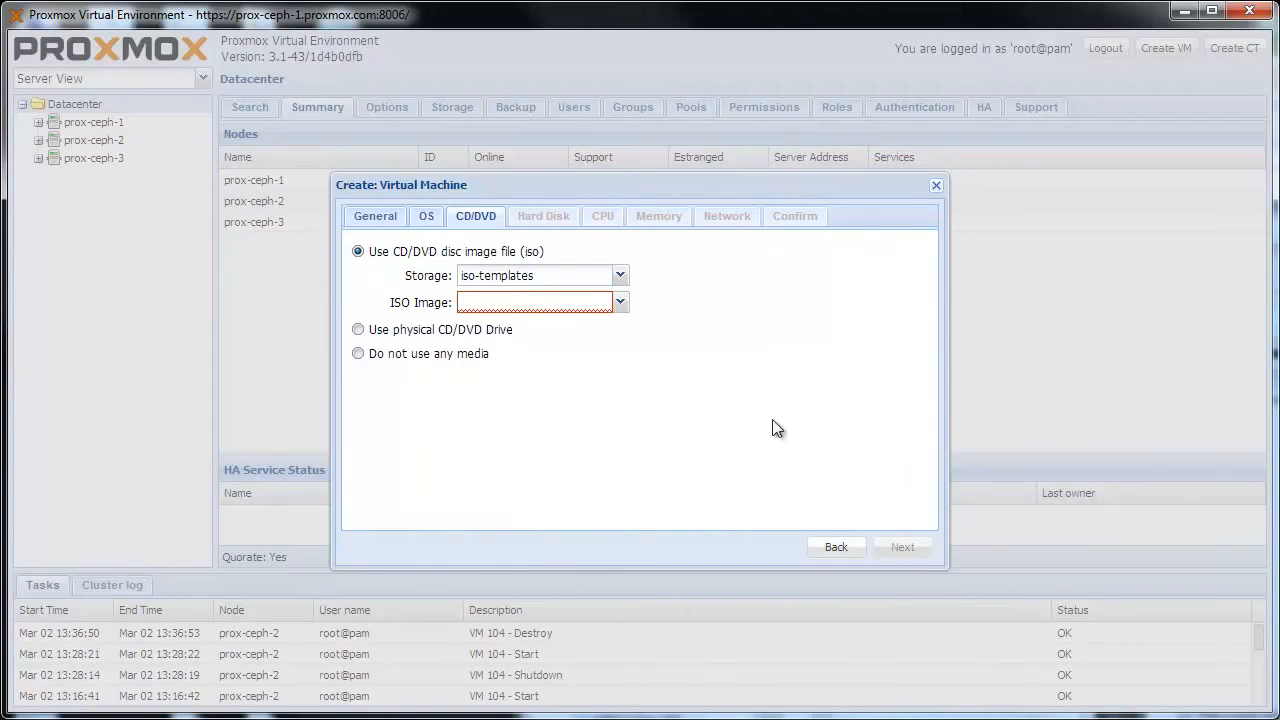
pyautogui.click(620, 303)
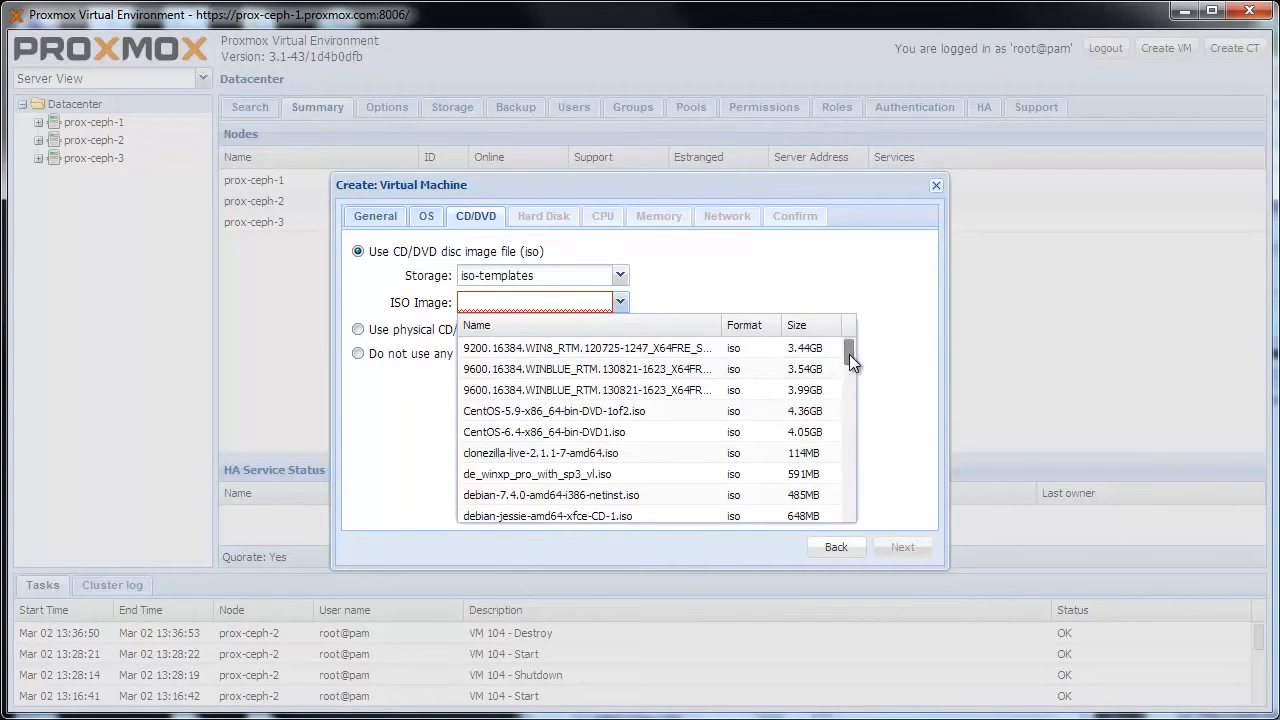
pyautogui.moveTo(849, 354); pyautogui.dragTo(850, 372)
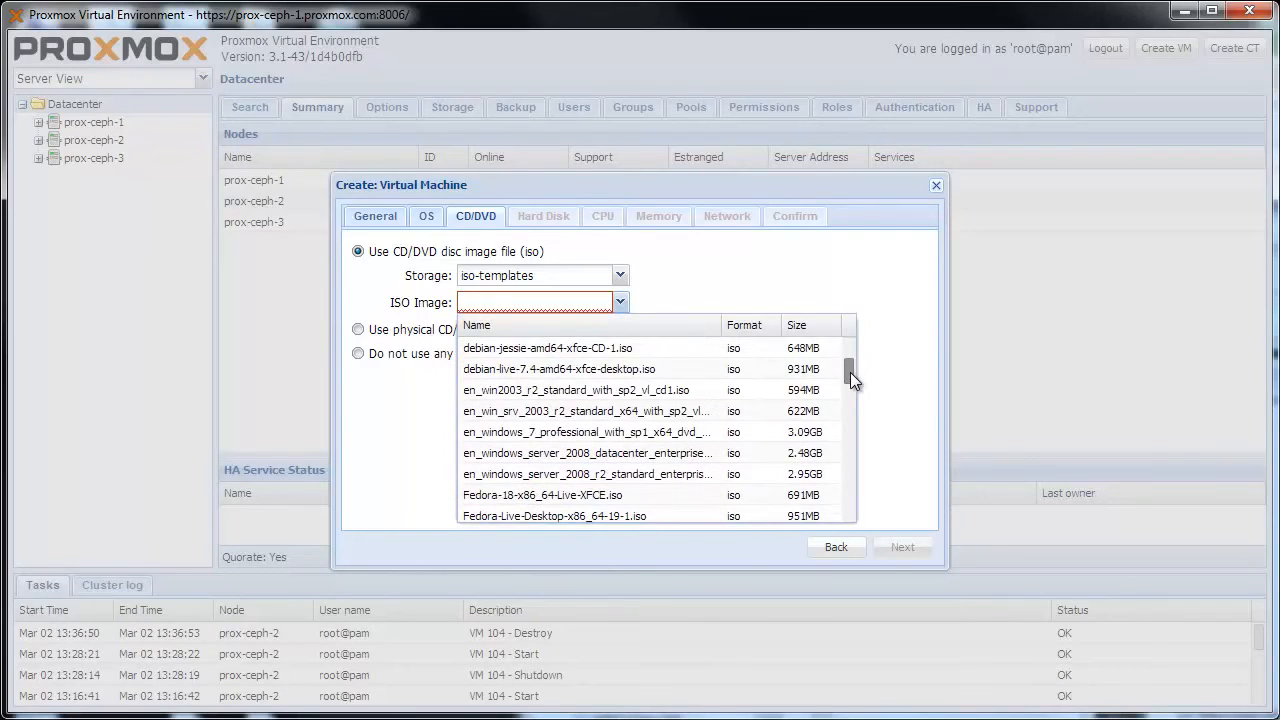
pyautogui.click(697, 432)
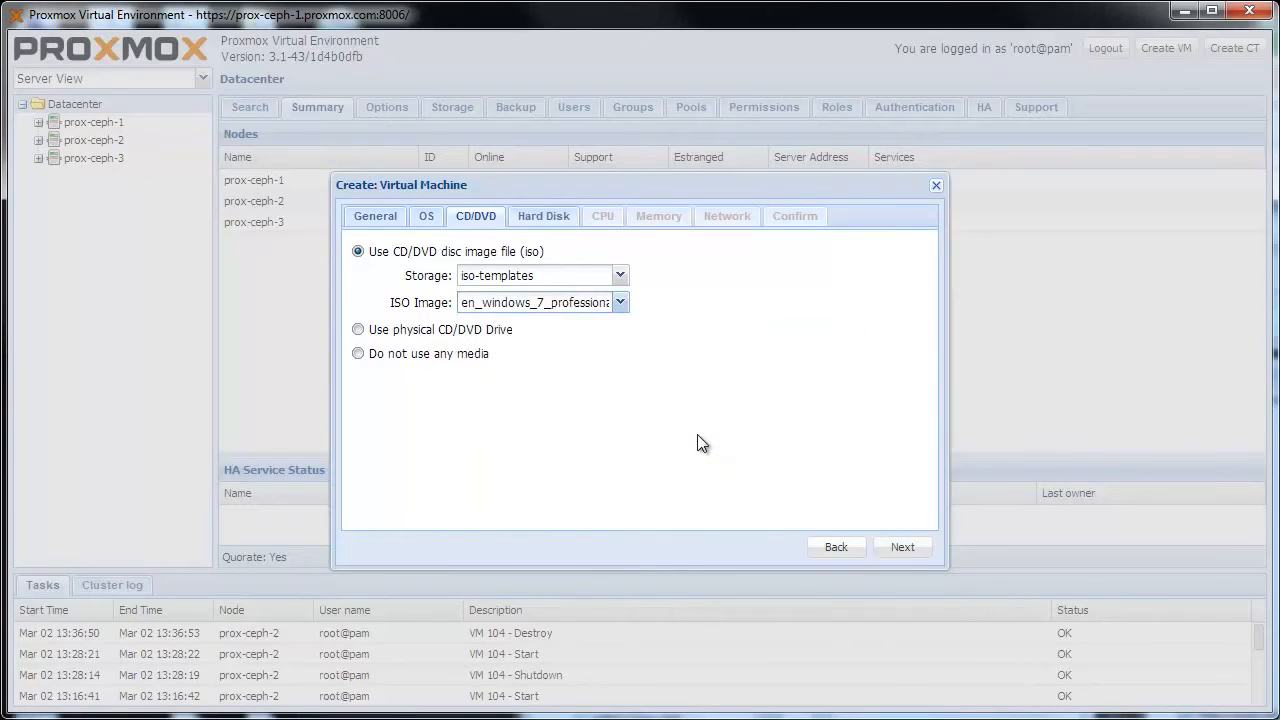
pyautogui.click(898, 550)
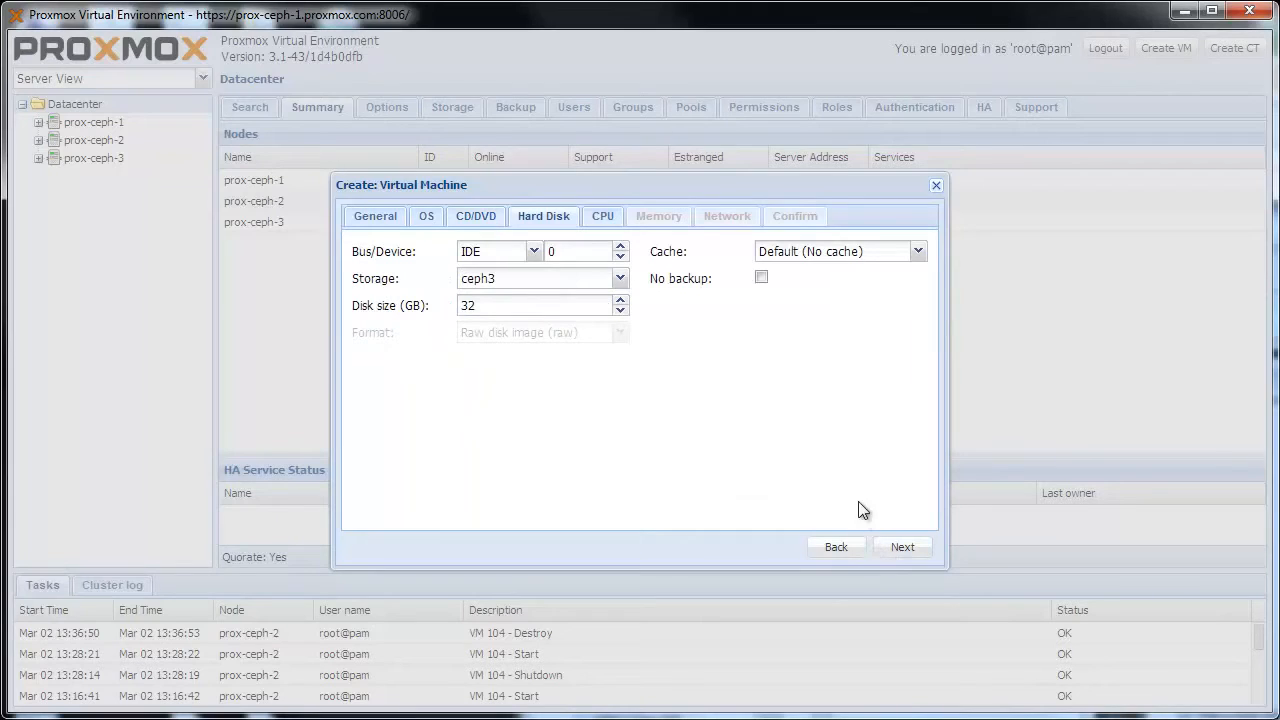
# Step: Configure the virtual machine's hard disk with the VIRTIO bus, ceph3 storage and Write back cache
pyautogui.click(534, 251)
pyautogui.click(521, 318)
pyautogui.click(620, 280)
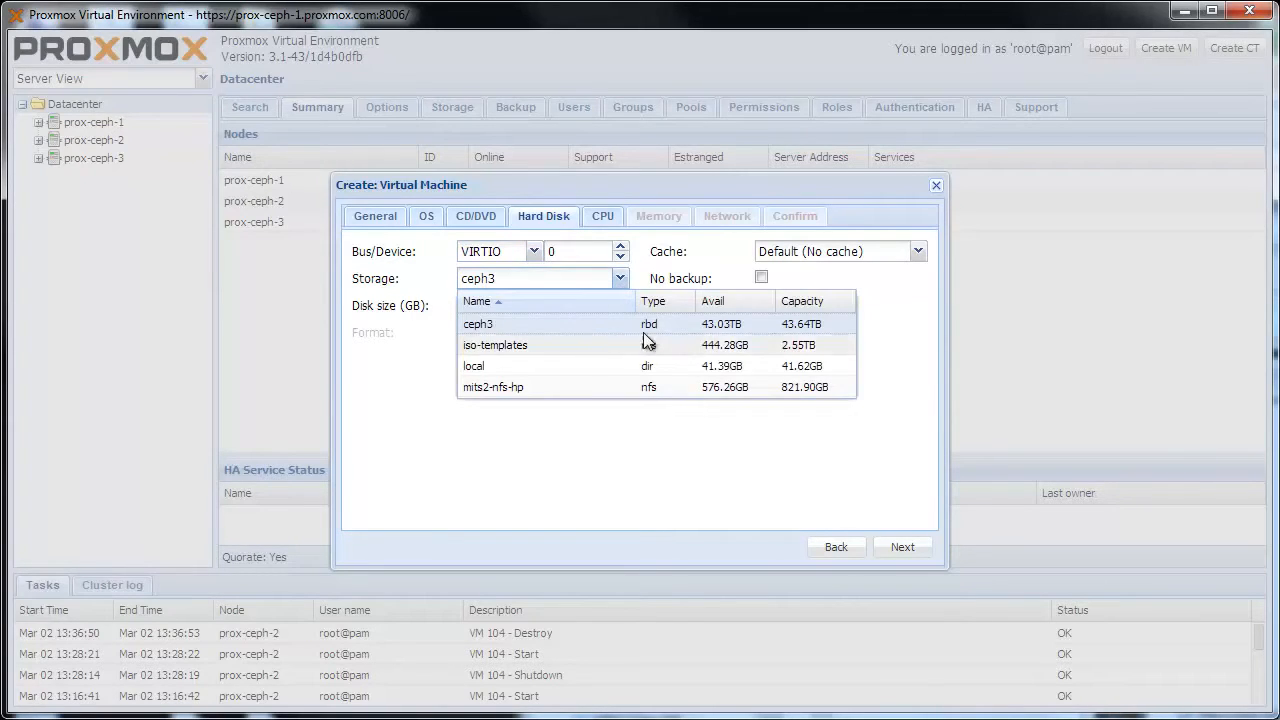
pyautogui.click(531, 331)
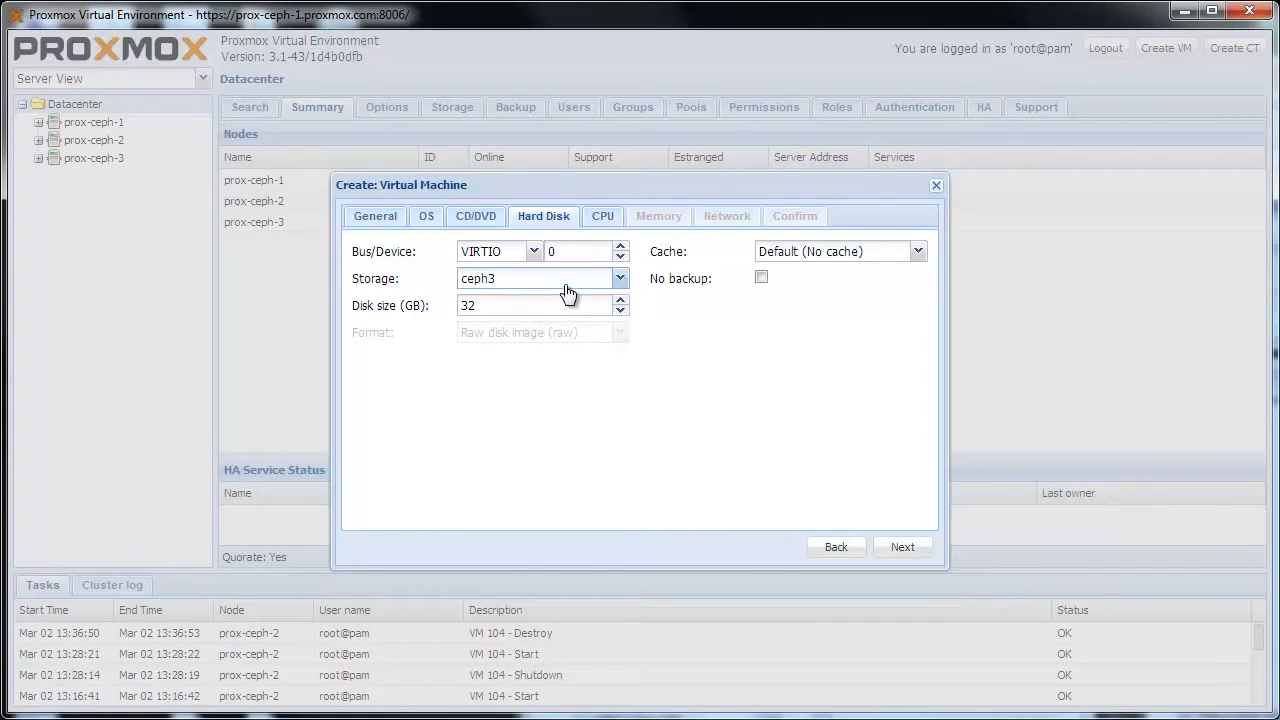
pyautogui.click(916, 255)
pyautogui.click(808, 339)
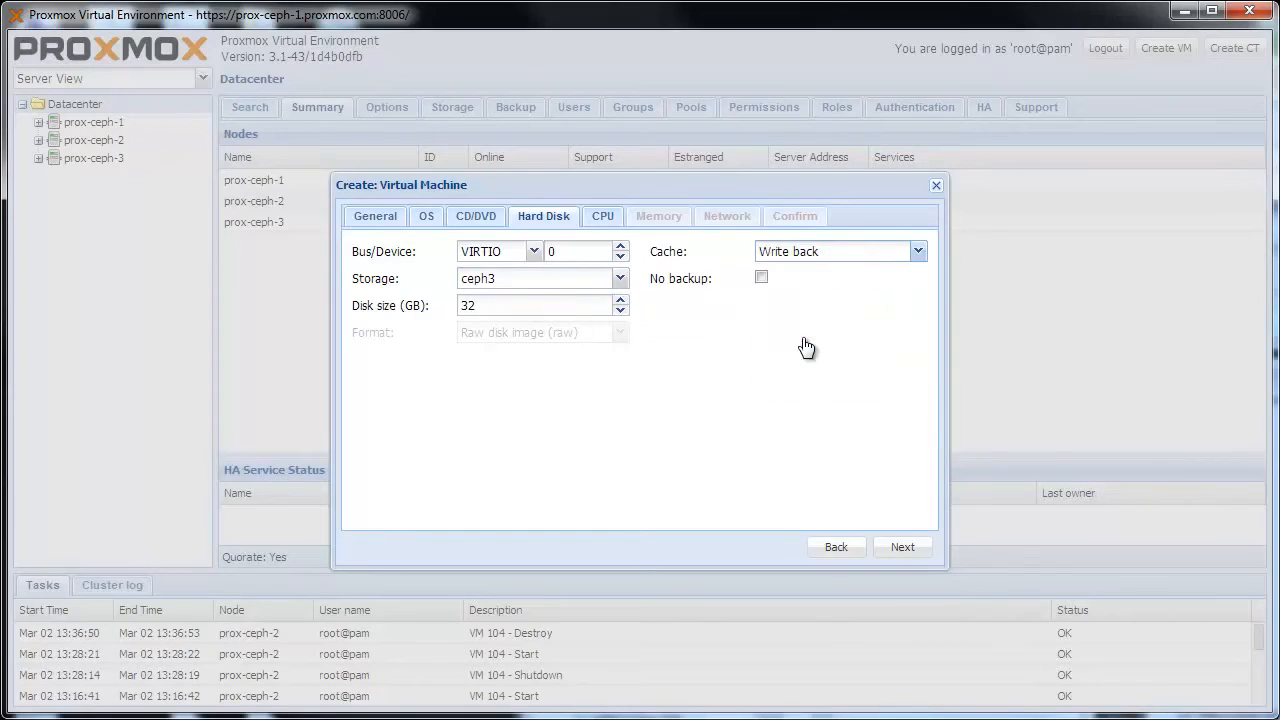
pyautogui.click(912, 556)
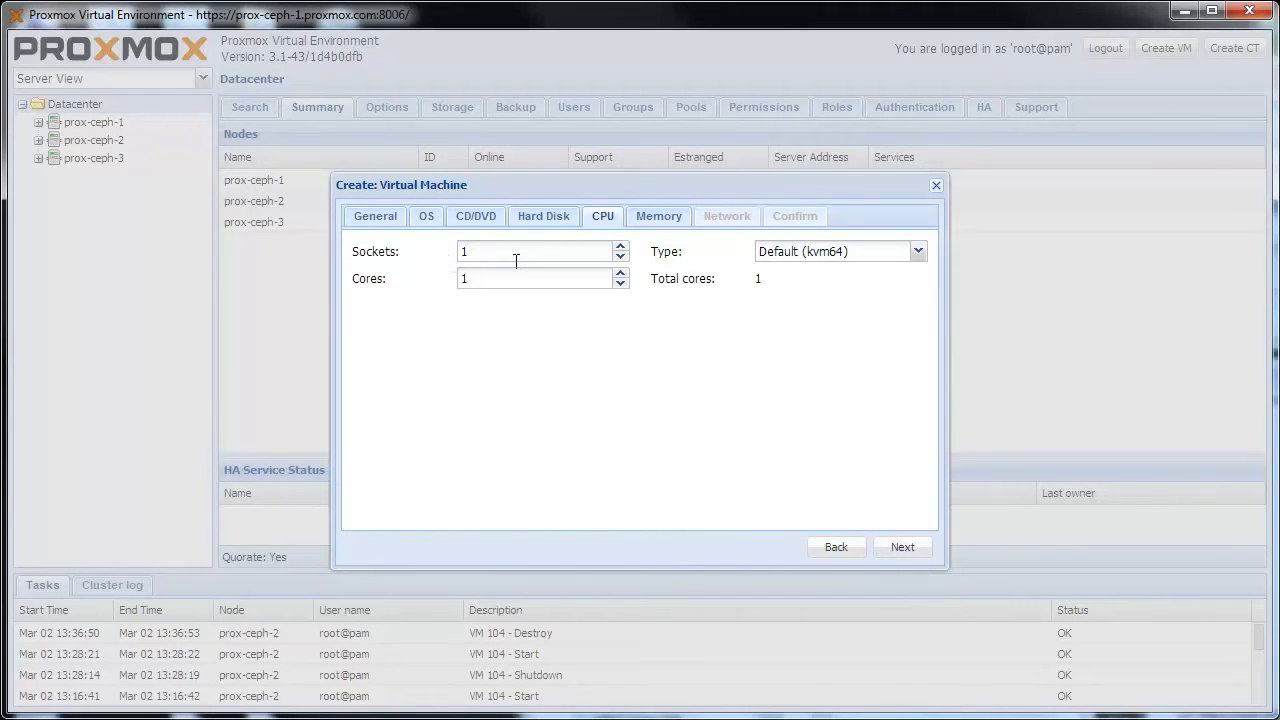
# Step: Give the virtual machine 6 CPU cores with the Default (kvm64) processor type
pyautogui.click(620, 274)
pyautogui.click(620, 274)
pyautogui.click(806, 258)
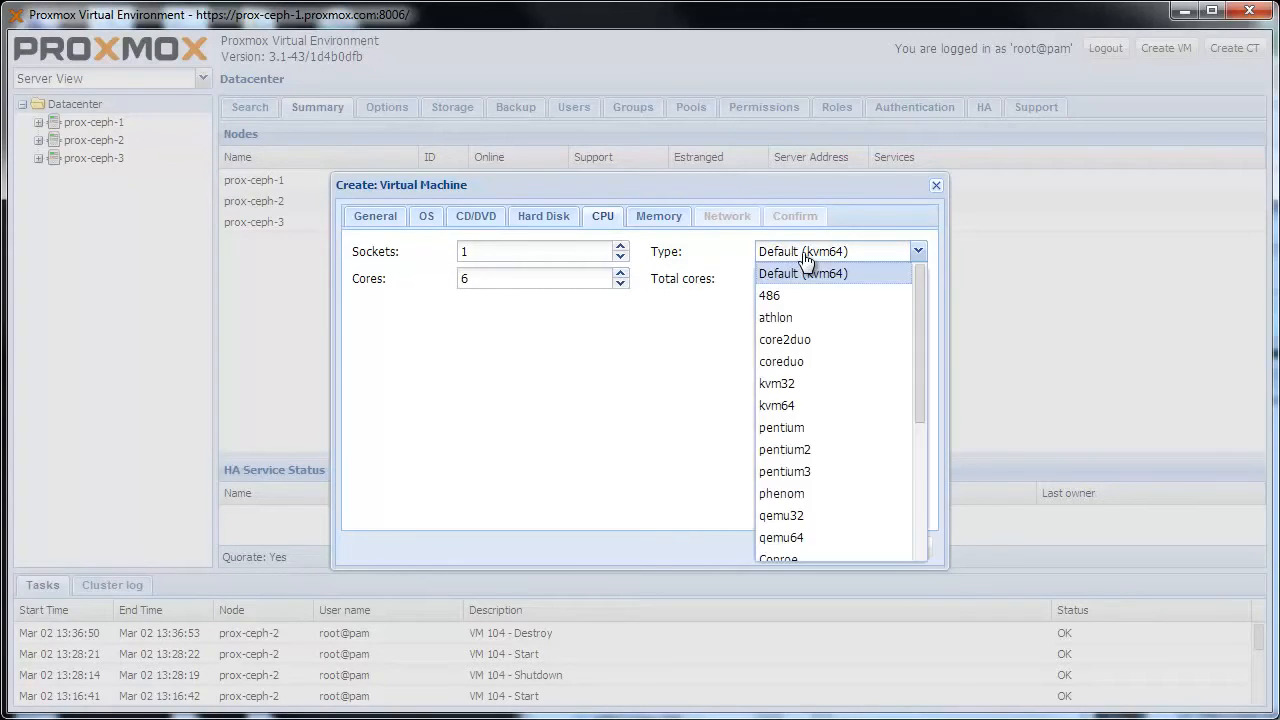
pyautogui.click(866, 279)
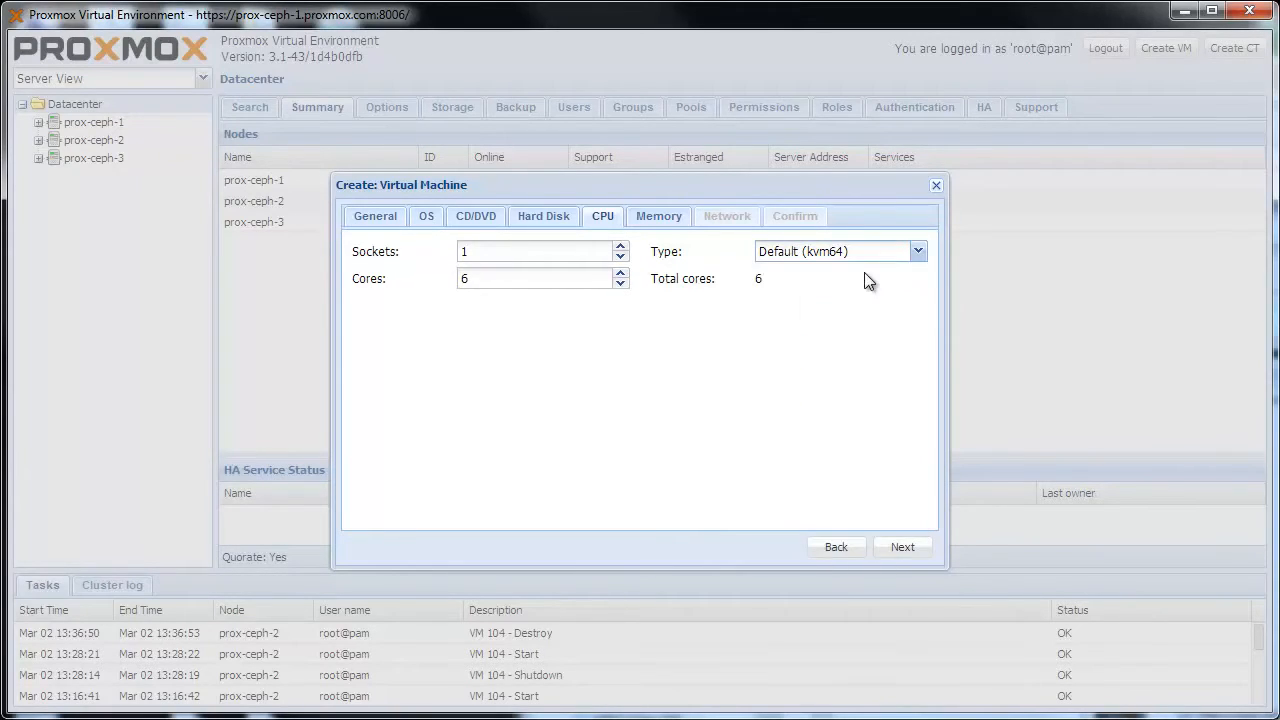
pyautogui.click(927, 549)
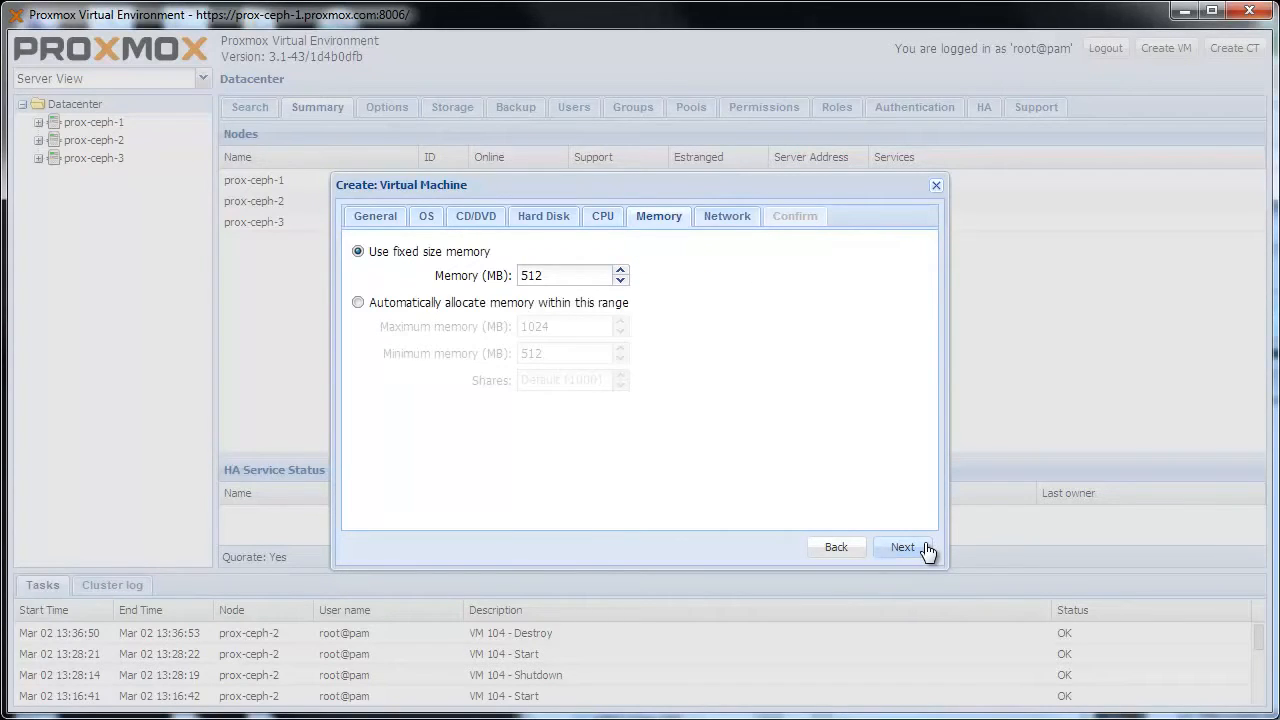
# Step: Set the virtual machine's fixed memory size to 2048 MB
pyautogui.doubleClick(541, 275)
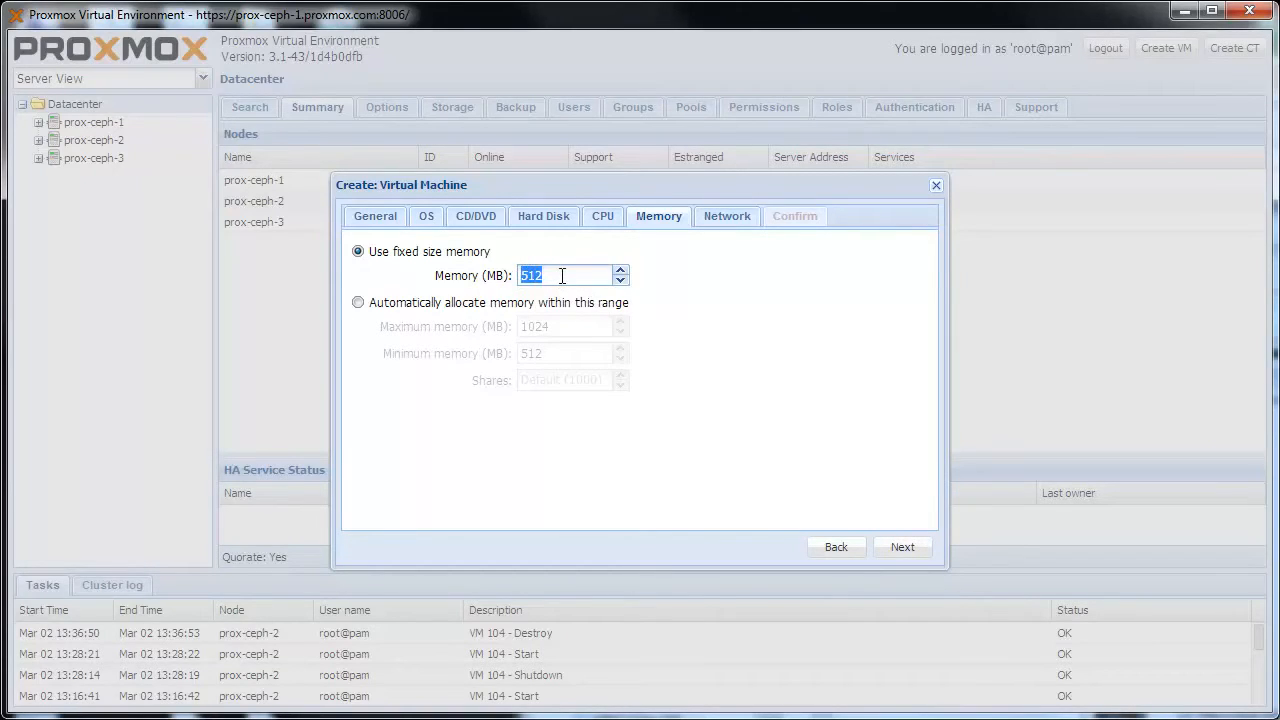
pyautogui.write('2048')
pyautogui.click(897, 551)
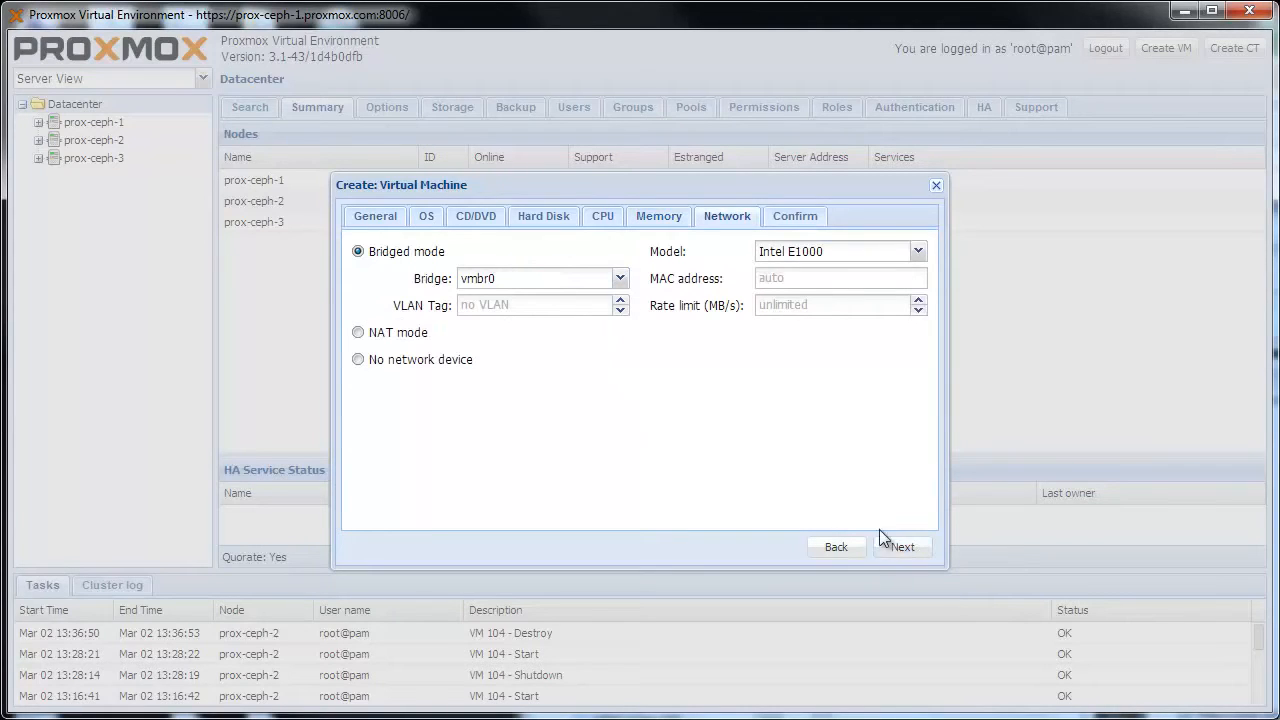
# Step: Set the network card model to VirtIO (paravirtualized) in bridged mode and finish creating the virtual machine
pyautogui.click(917, 252)
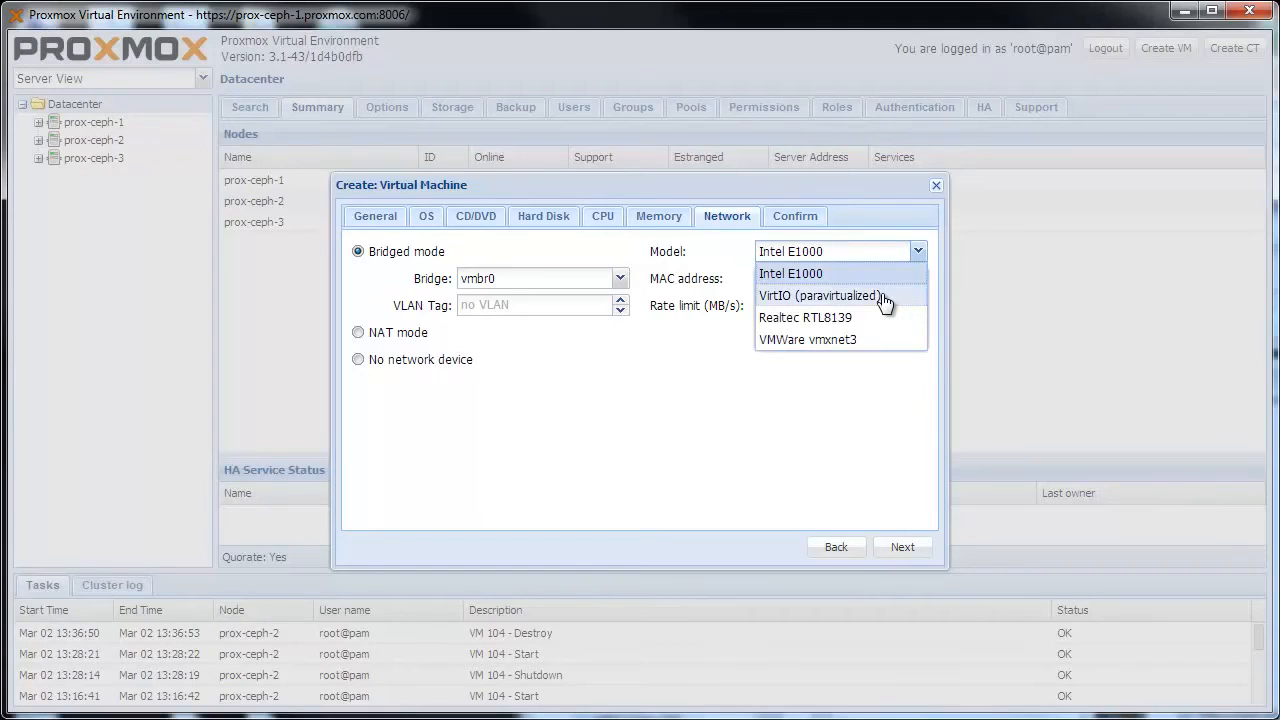
pyautogui.click(884, 297)
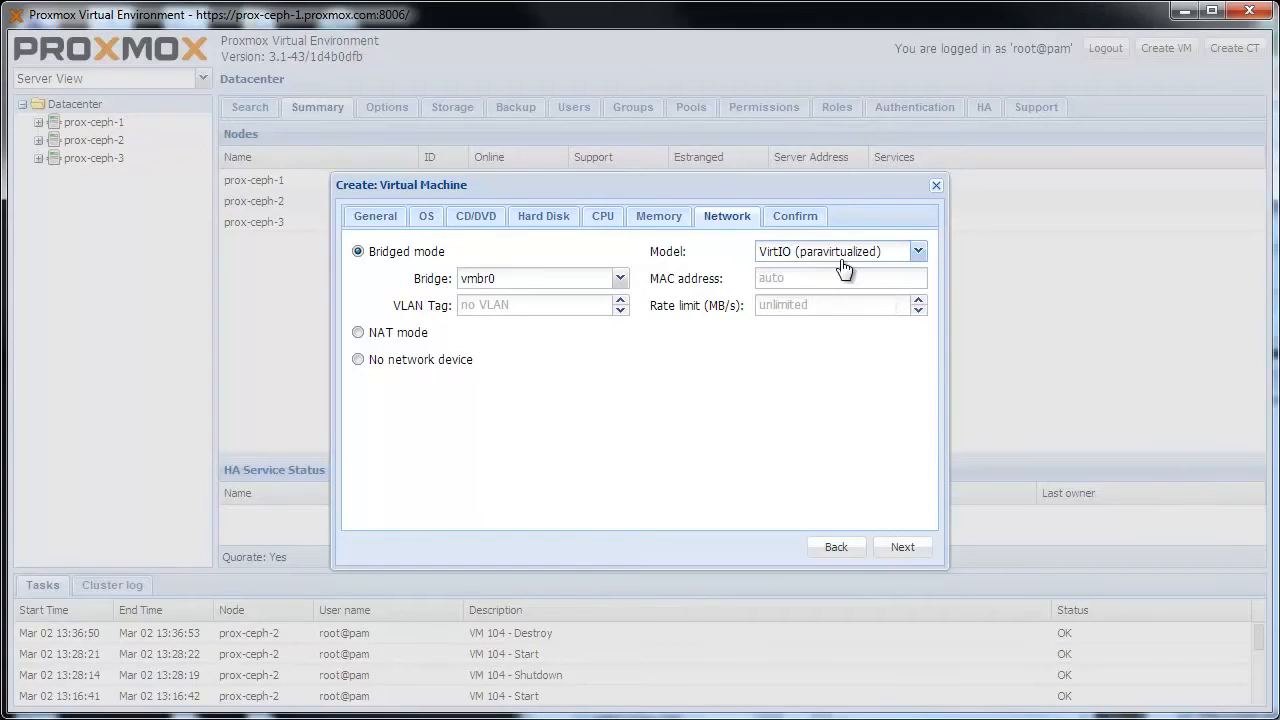
pyautogui.click(904, 547)
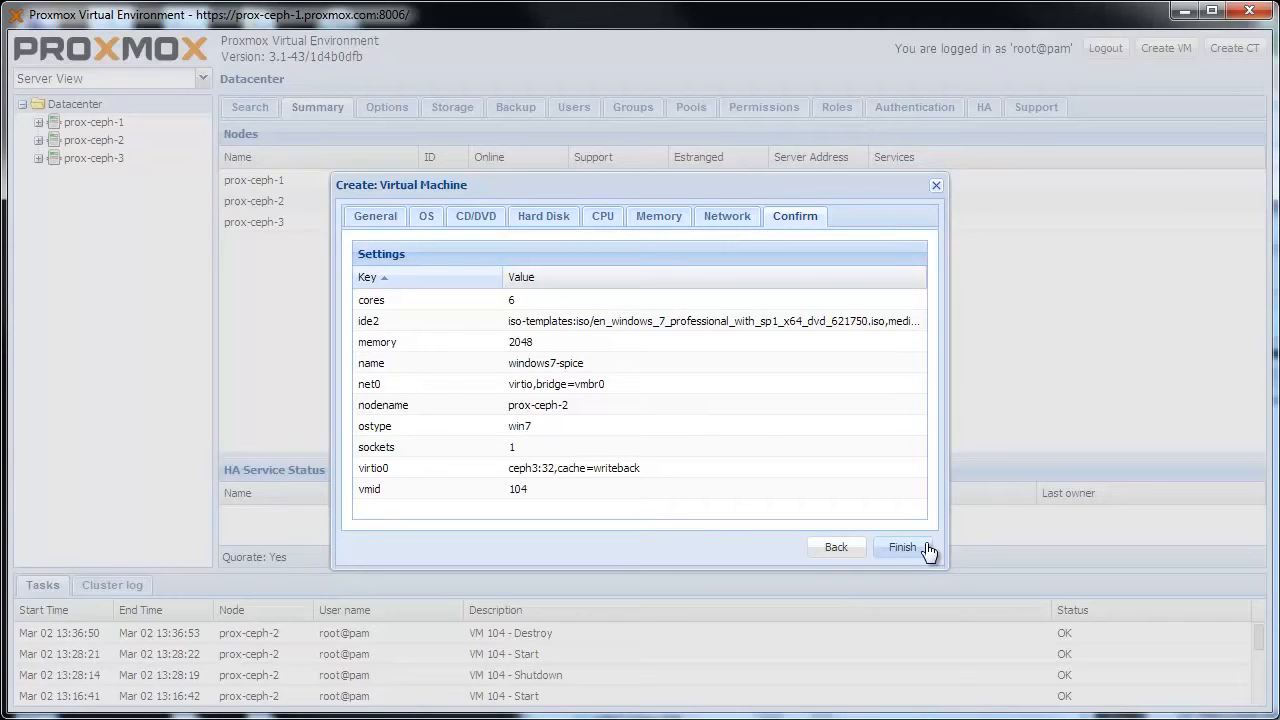
pyautogui.click(904, 548)
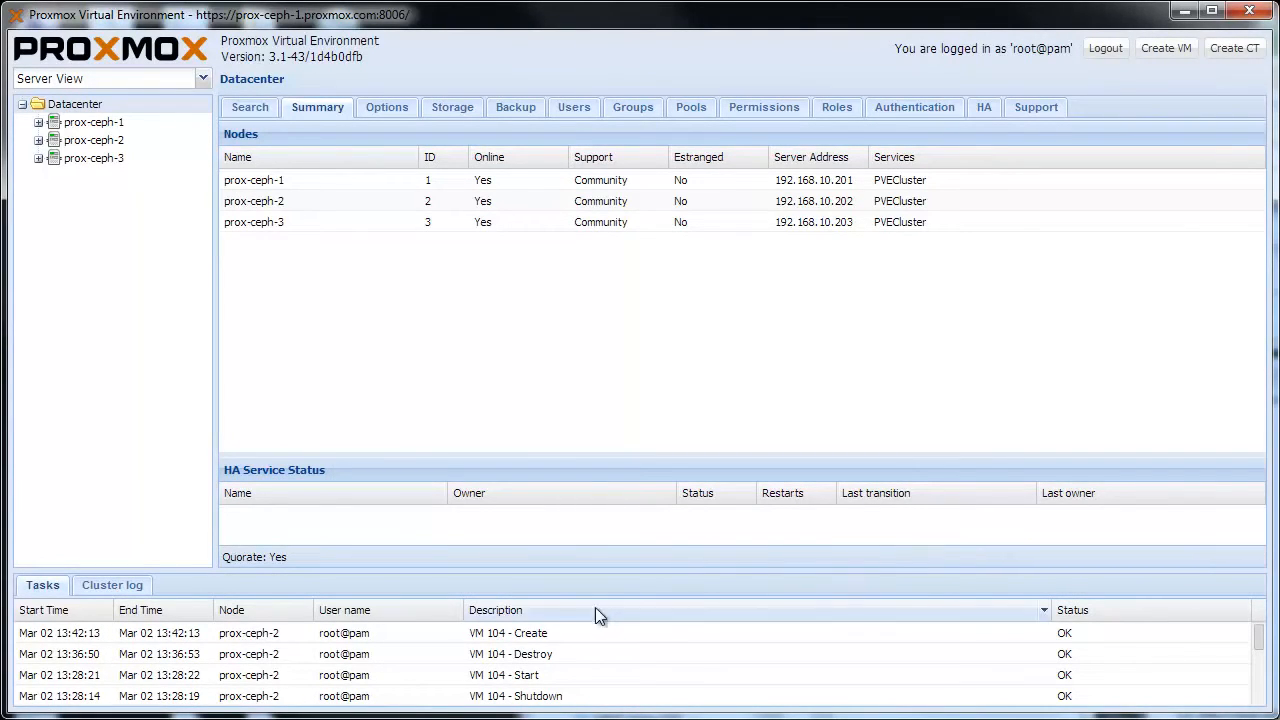
# Step: Check the output and status of the VM 104 creation task in the task log
pyautogui.doubleClick(545, 634)
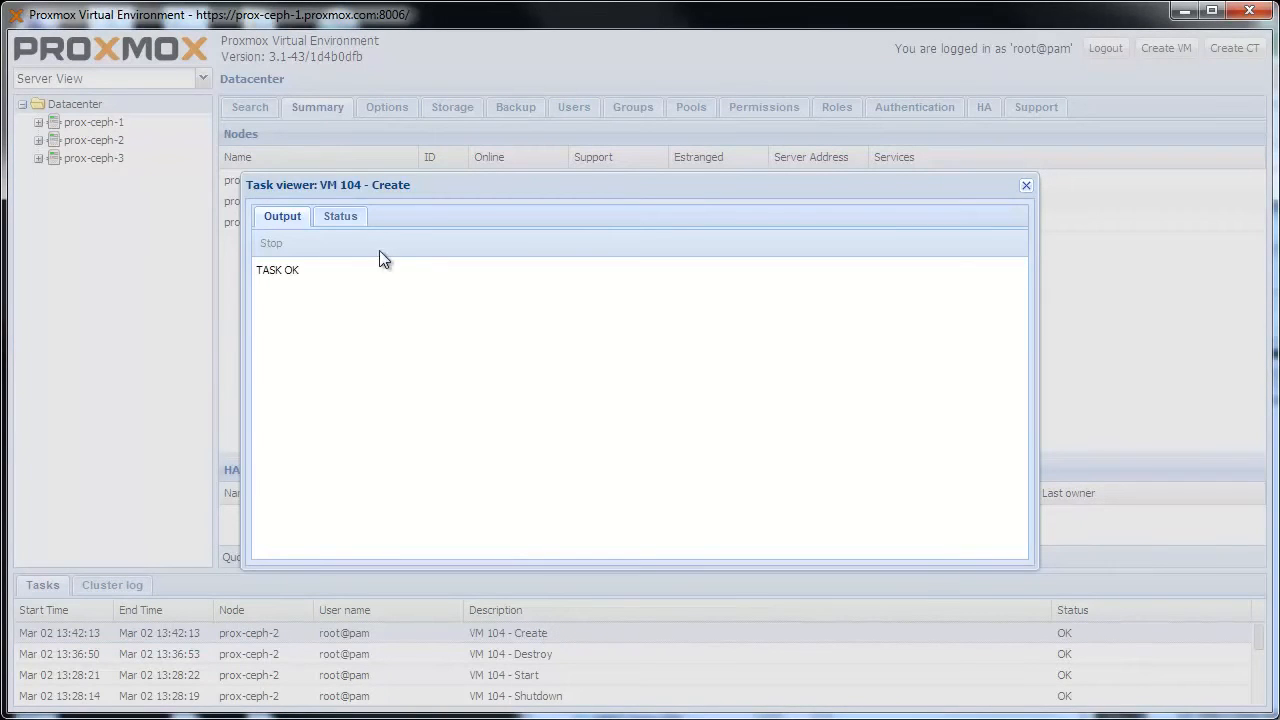
pyautogui.click(358, 219)
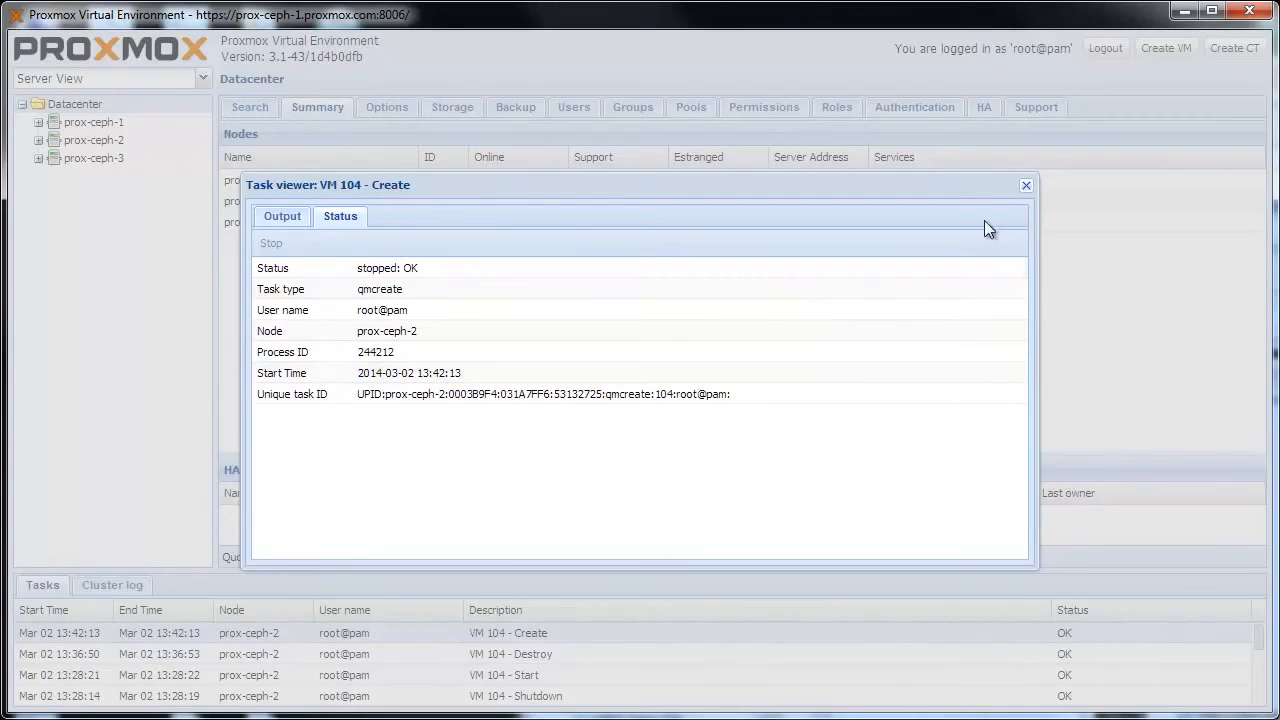
pyautogui.click(1025, 187)
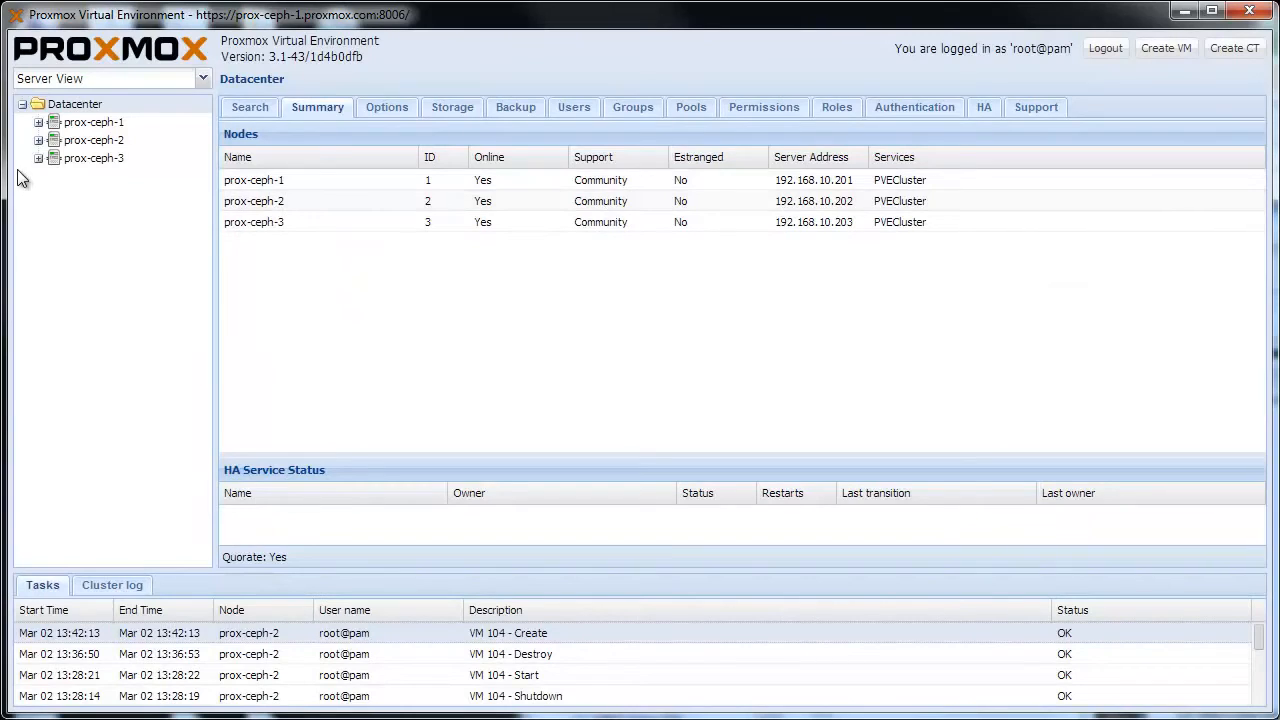
# Step: Set the graphic card of VM 104 (windows7-spice) on prox-ceph-2 to SPICE in its hardware settings
pyautogui.click(38, 141)
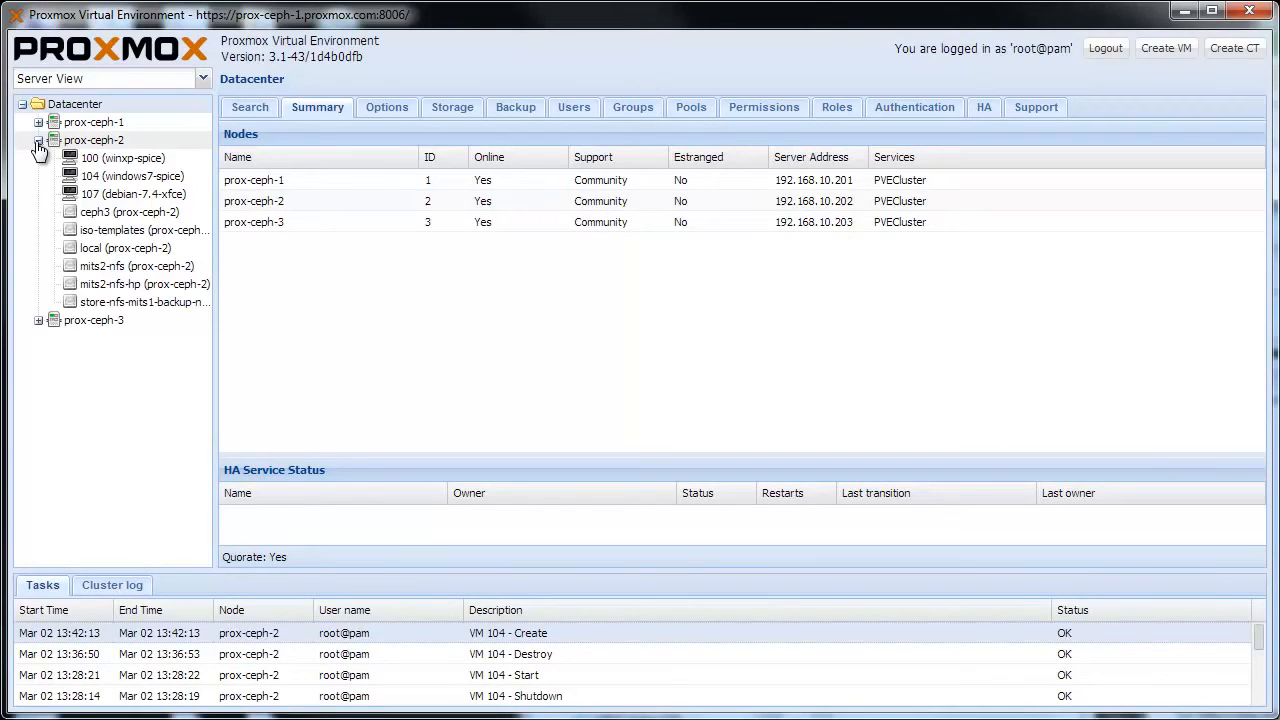
pyautogui.click(114, 180)
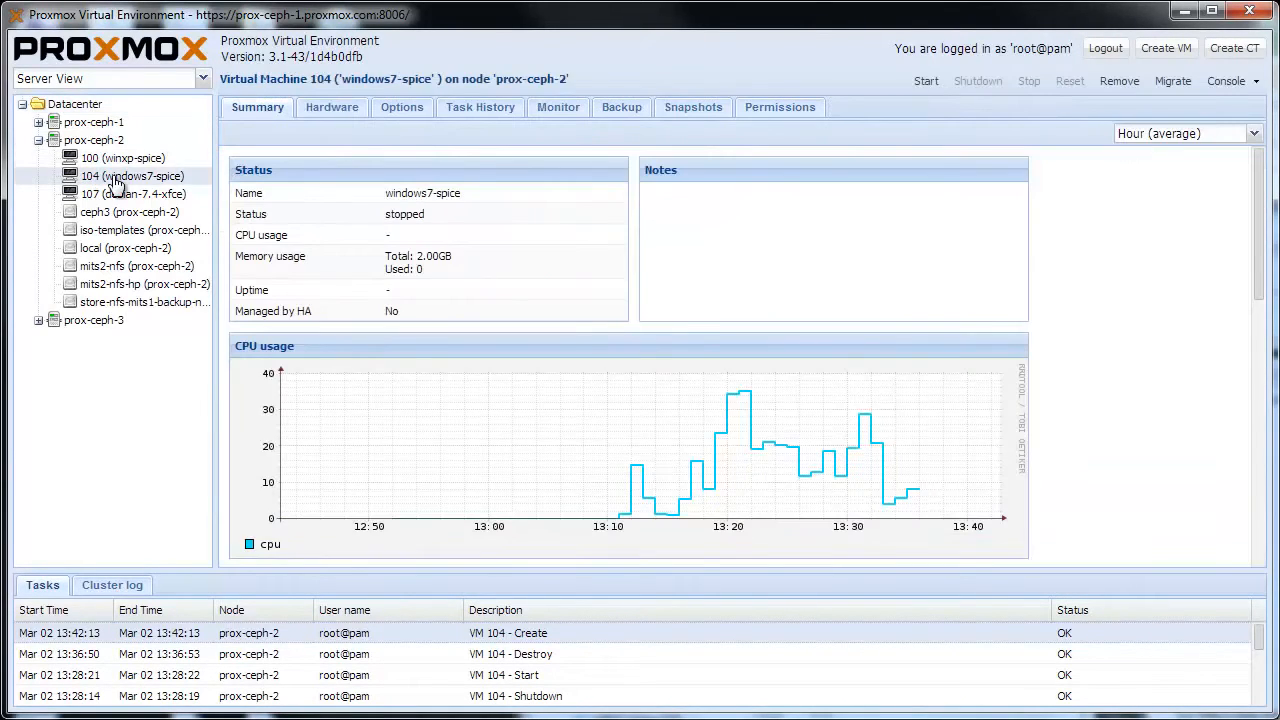
pyautogui.click(340, 112)
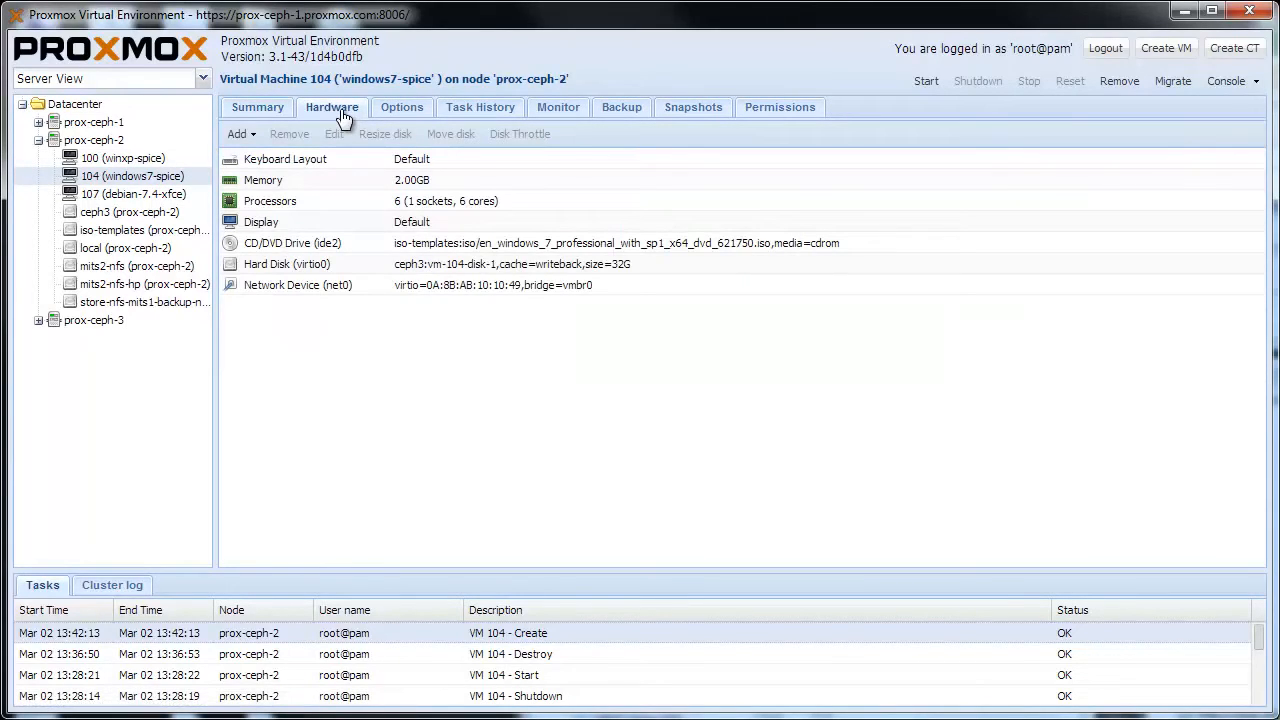
pyautogui.doubleClick(355, 222)
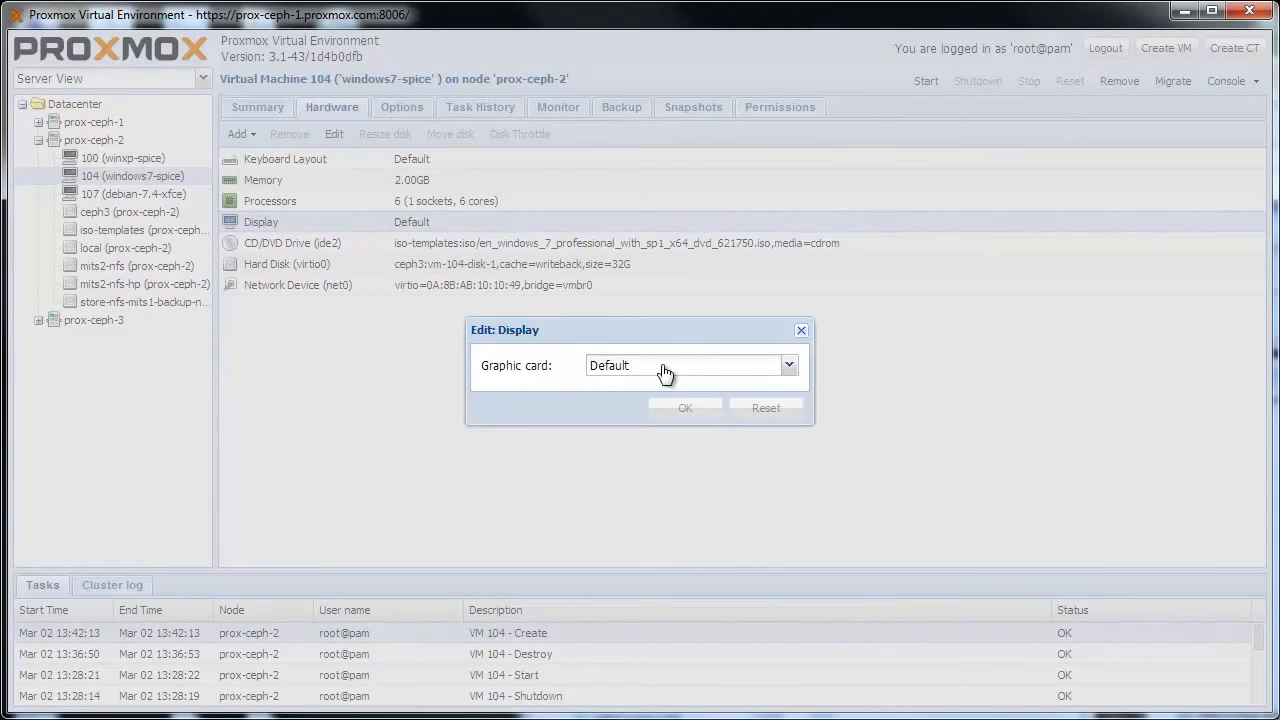
pyautogui.click(789, 366)
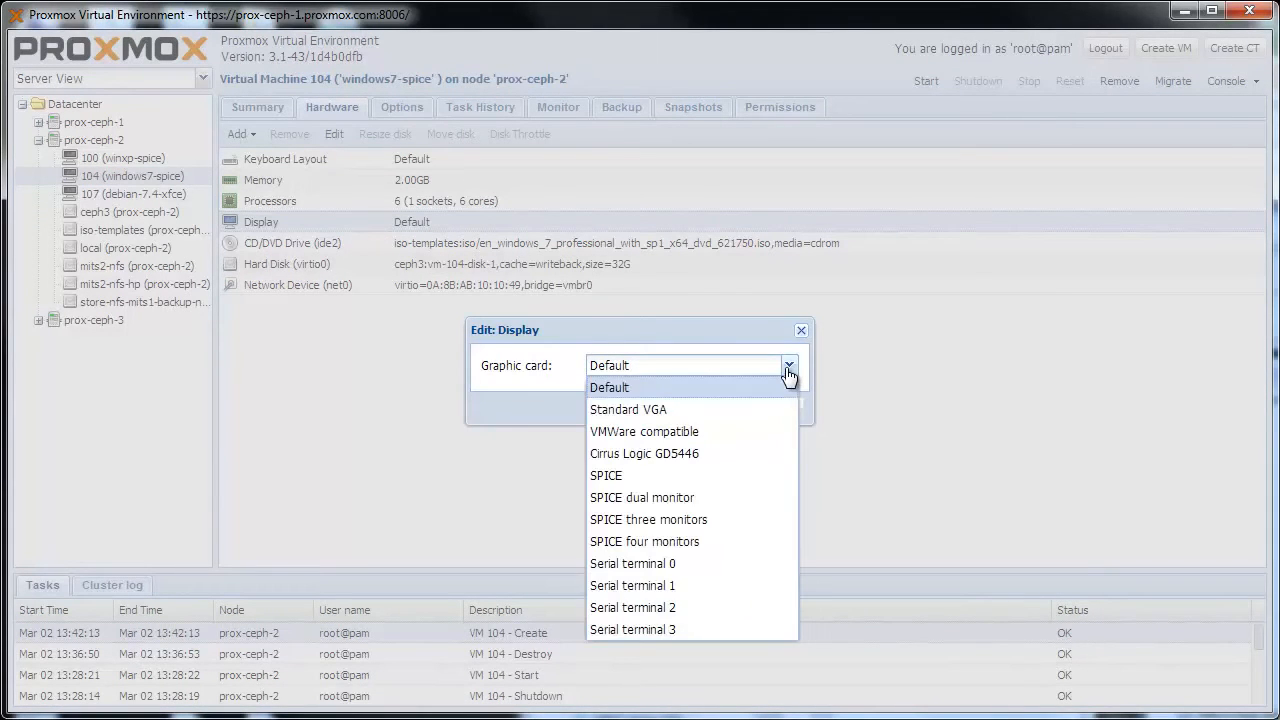
pyautogui.click(762, 476)
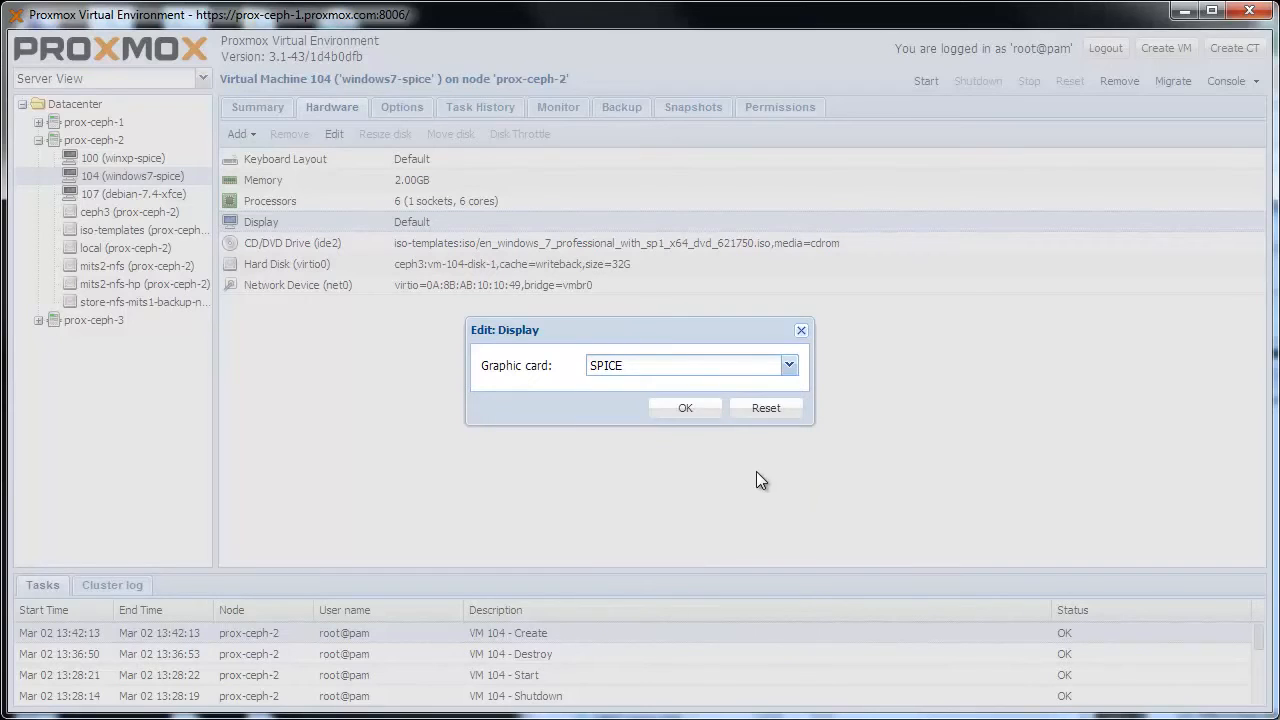
pyautogui.click(685, 409)
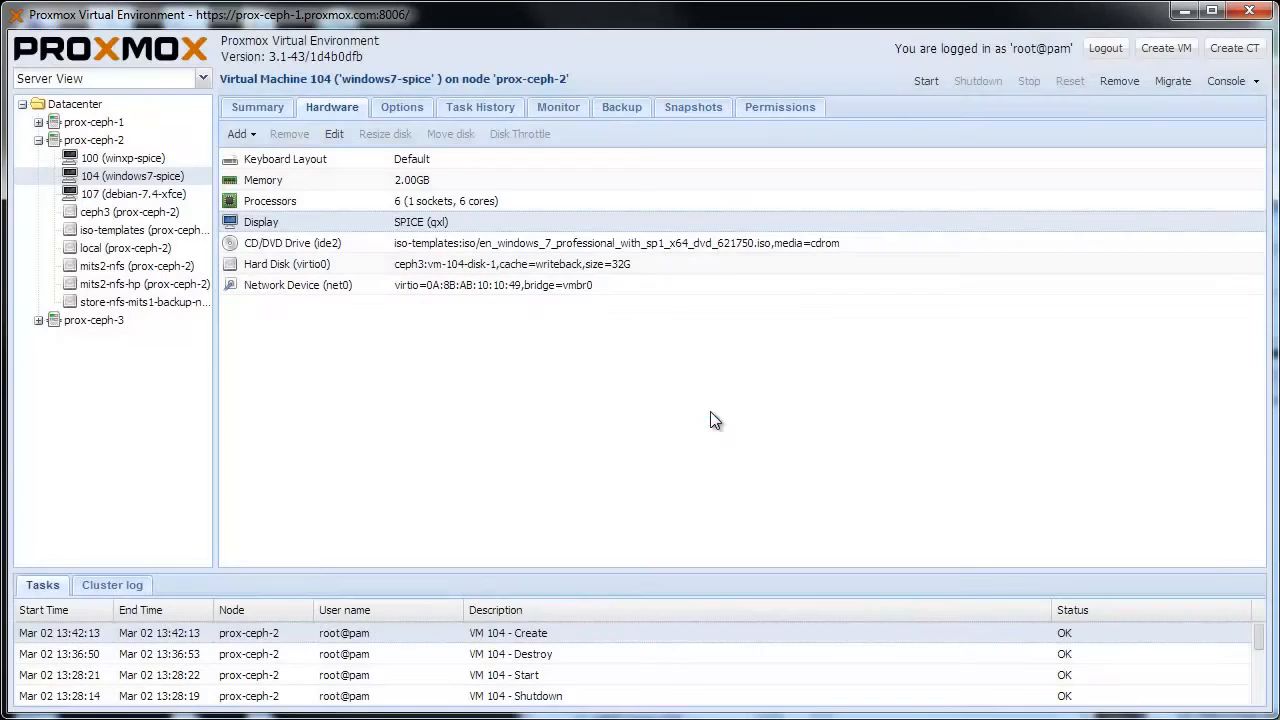
# Step: Add a CD/DVD drive on IDE 0 to VM 104 using virtio-win-0.1-74.iso from the local storage
pyautogui.click(258, 141)
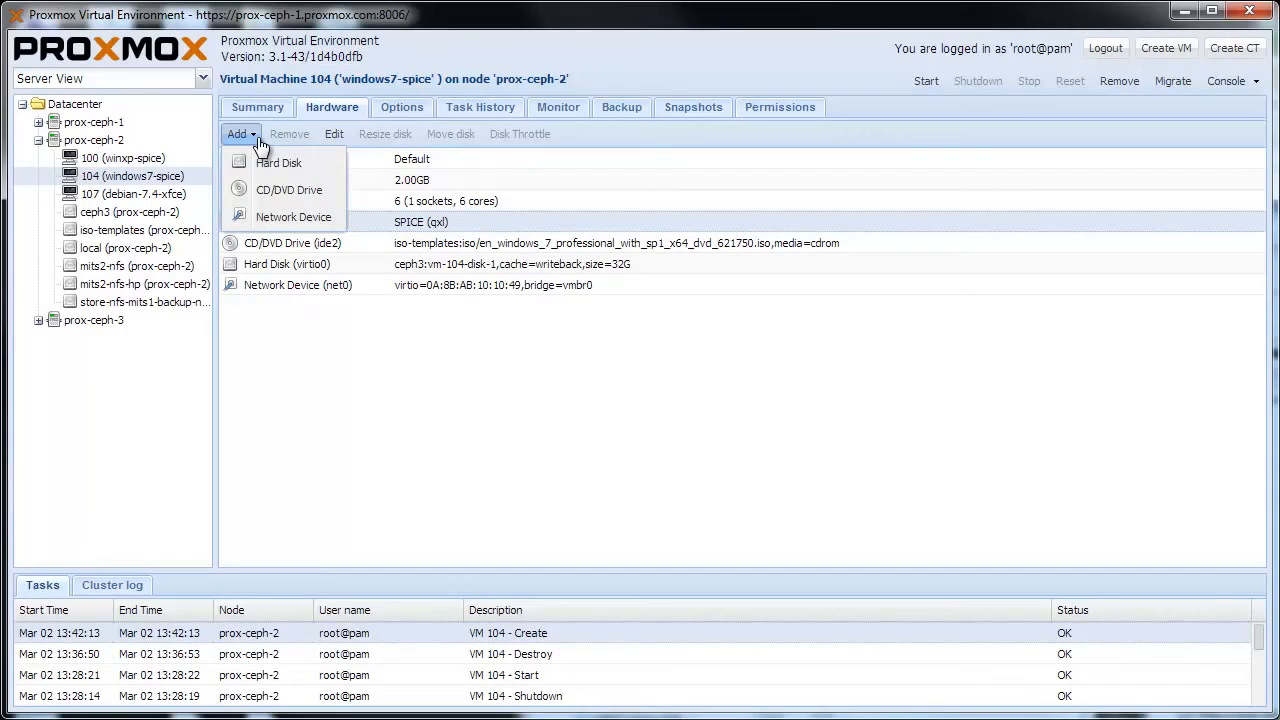
pyautogui.click(288, 196)
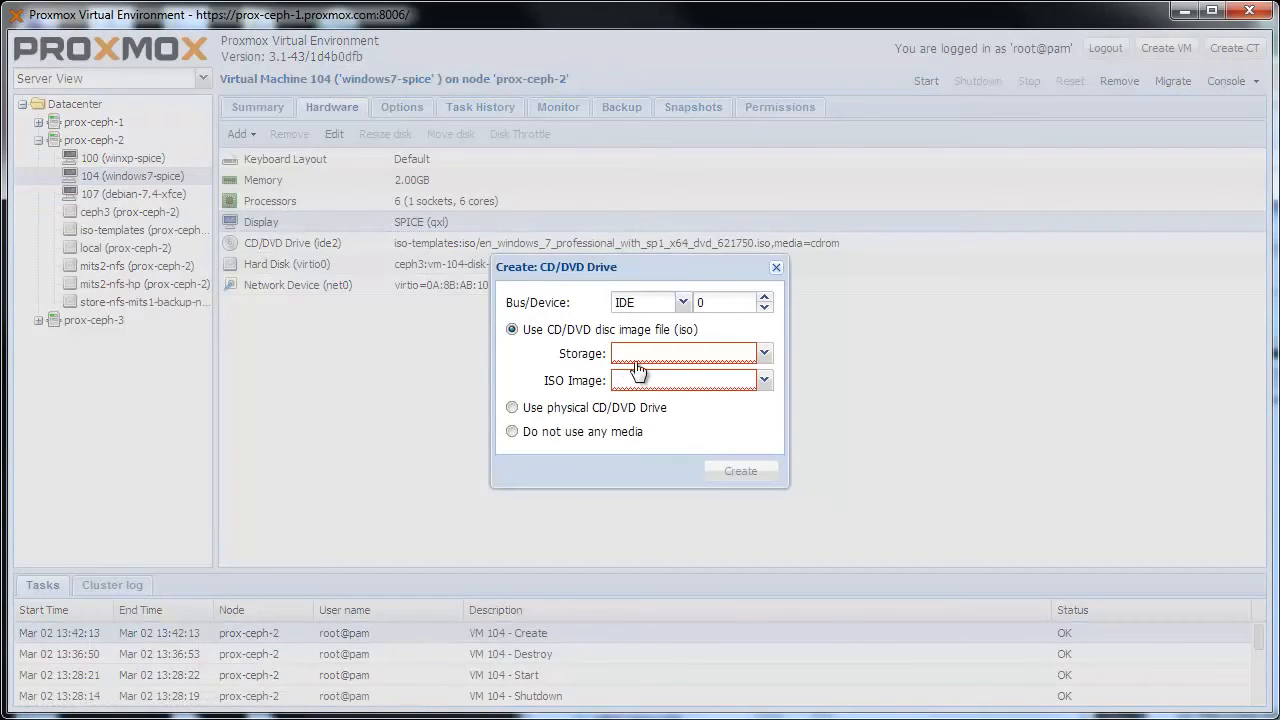
pyautogui.click(669, 358)
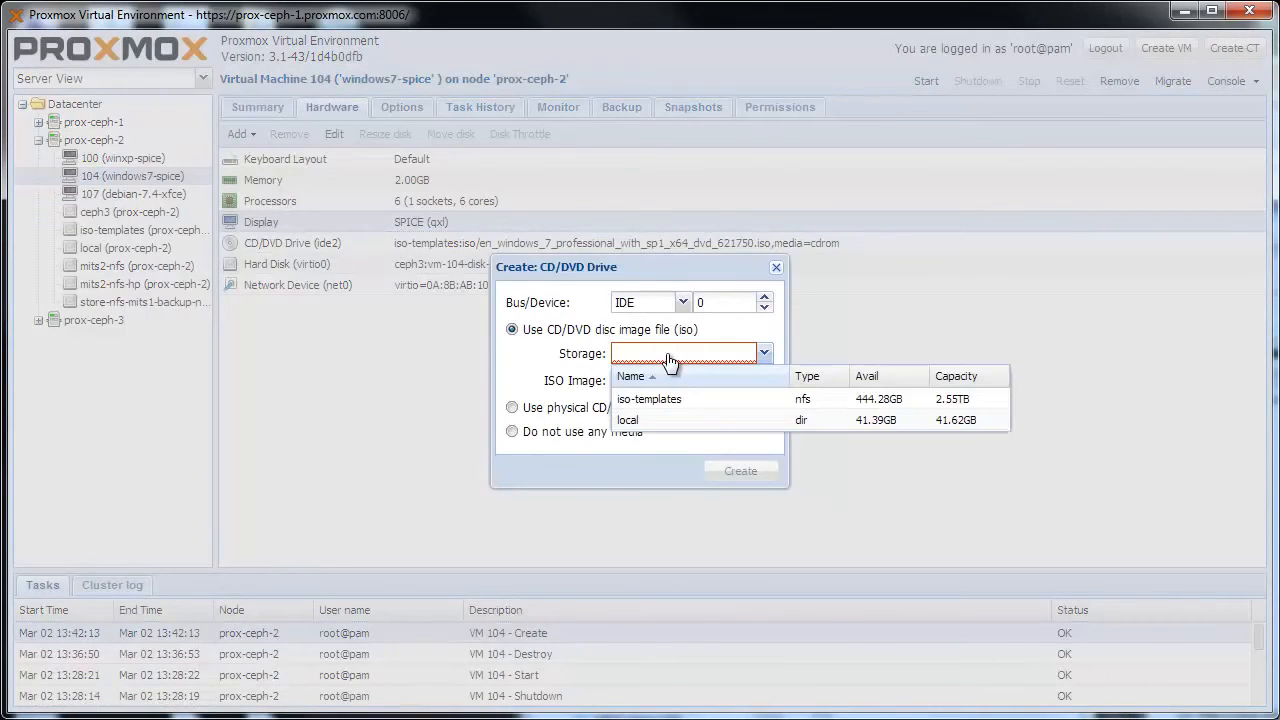
pyautogui.click(655, 419)
pyautogui.click(764, 381)
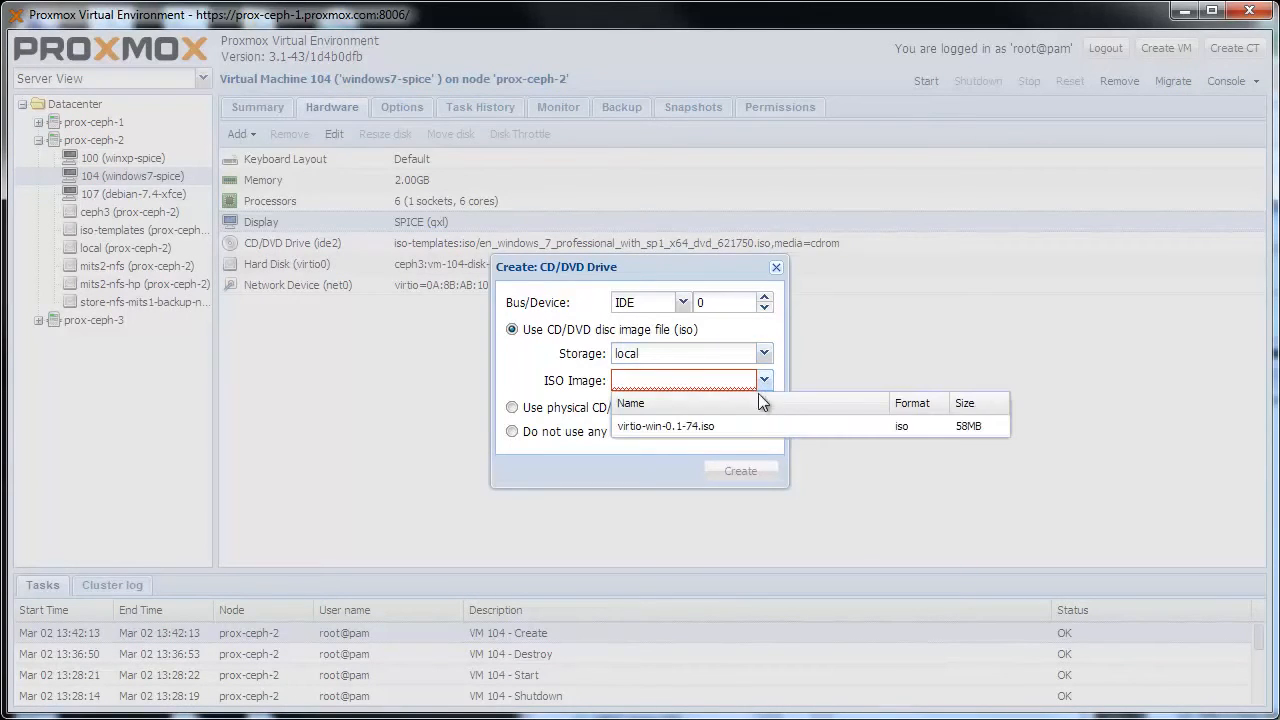
pyautogui.click(715, 427)
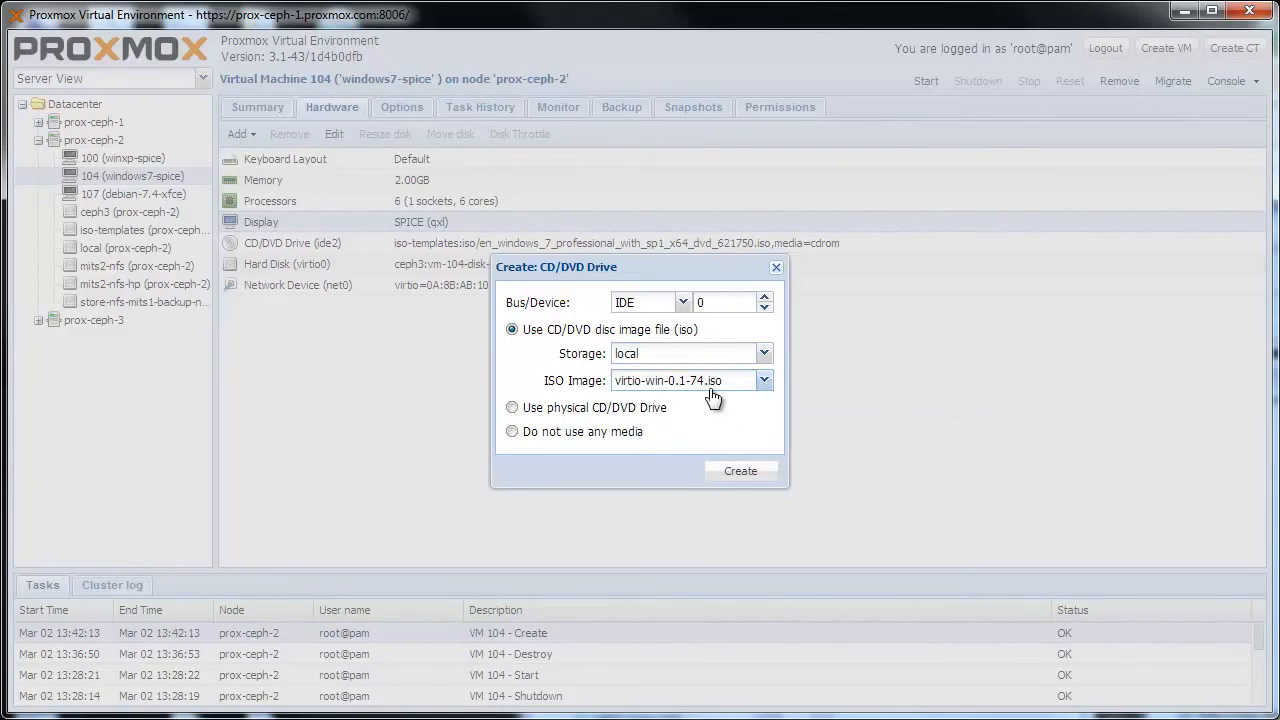
pyautogui.click(736, 470)
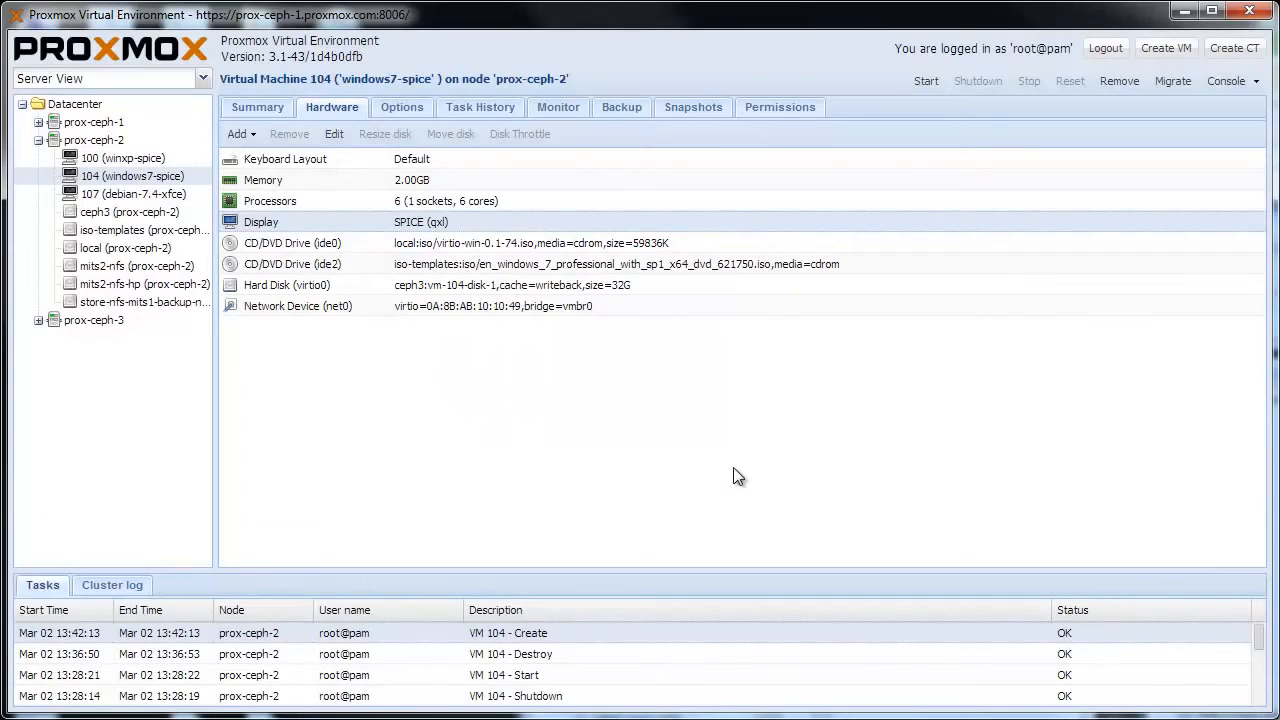
# Step: Start VM 104 and open its console in Remote Viewer, moving the viewer window fully into view
pyautogui.click(927, 82)
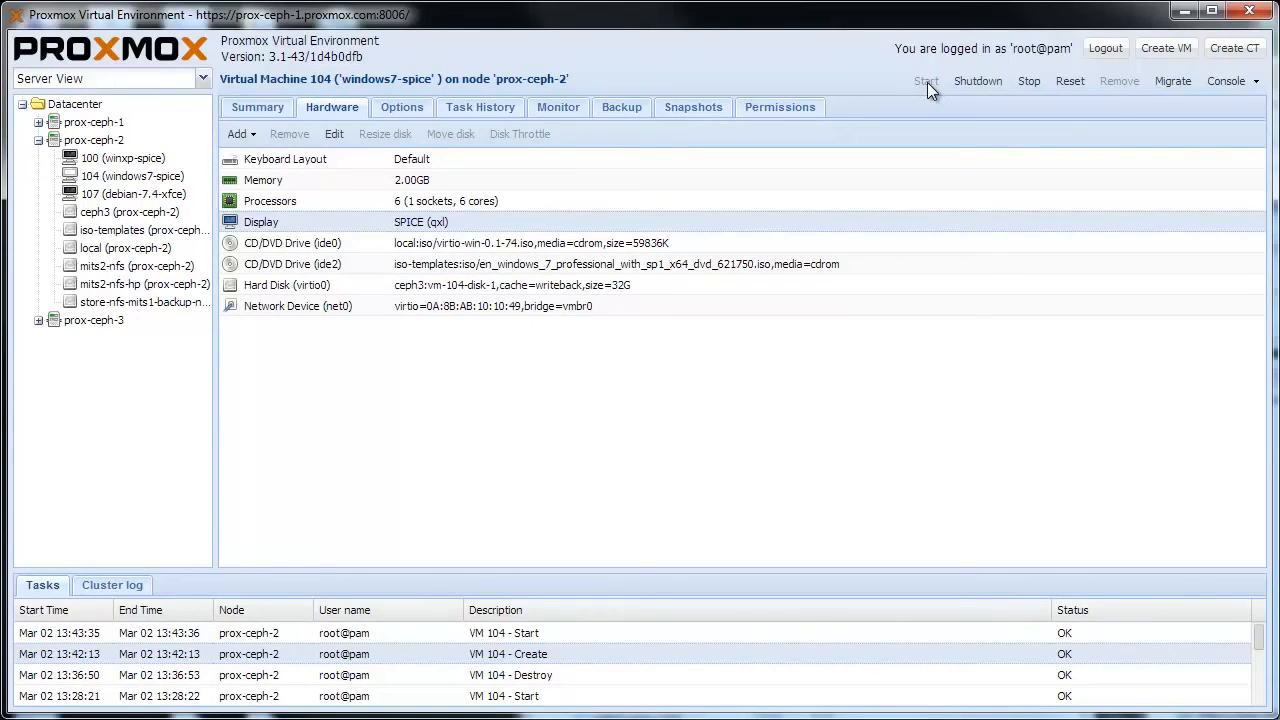
pyautogui.click(1226, 85)
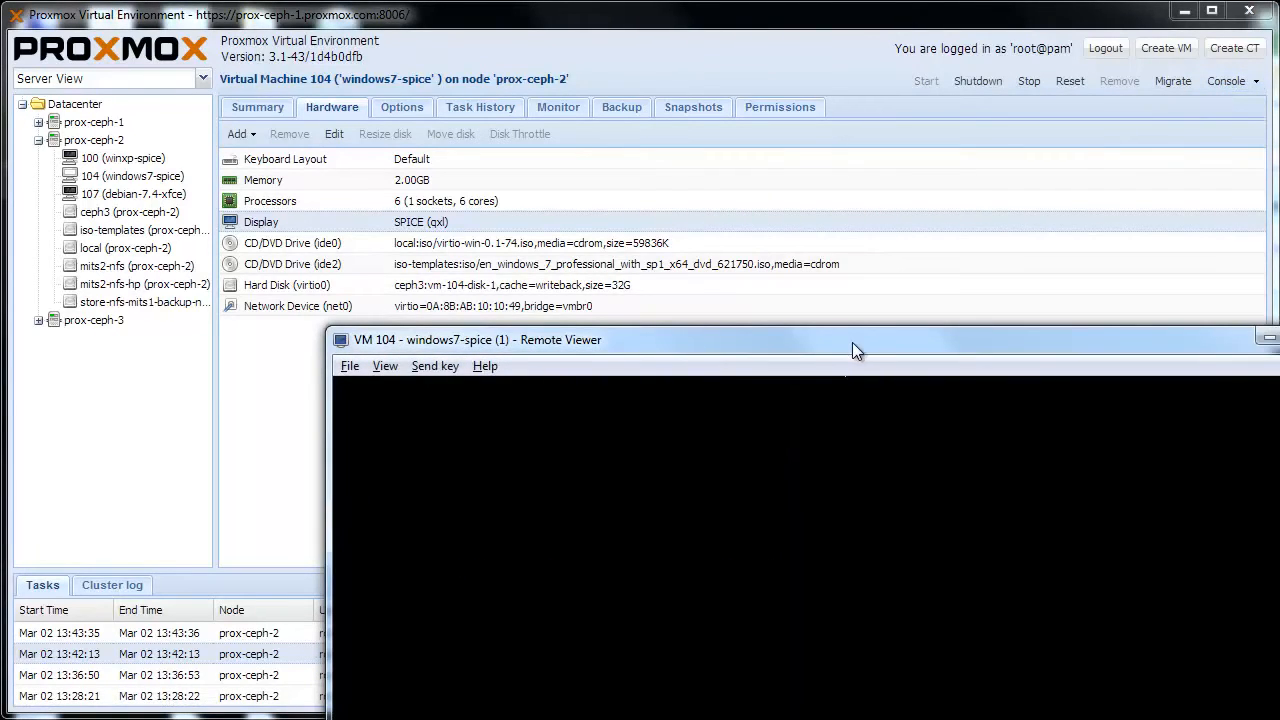
pyautogui.moveTo(852, 342); pyautogui.dragTo(702, 115)
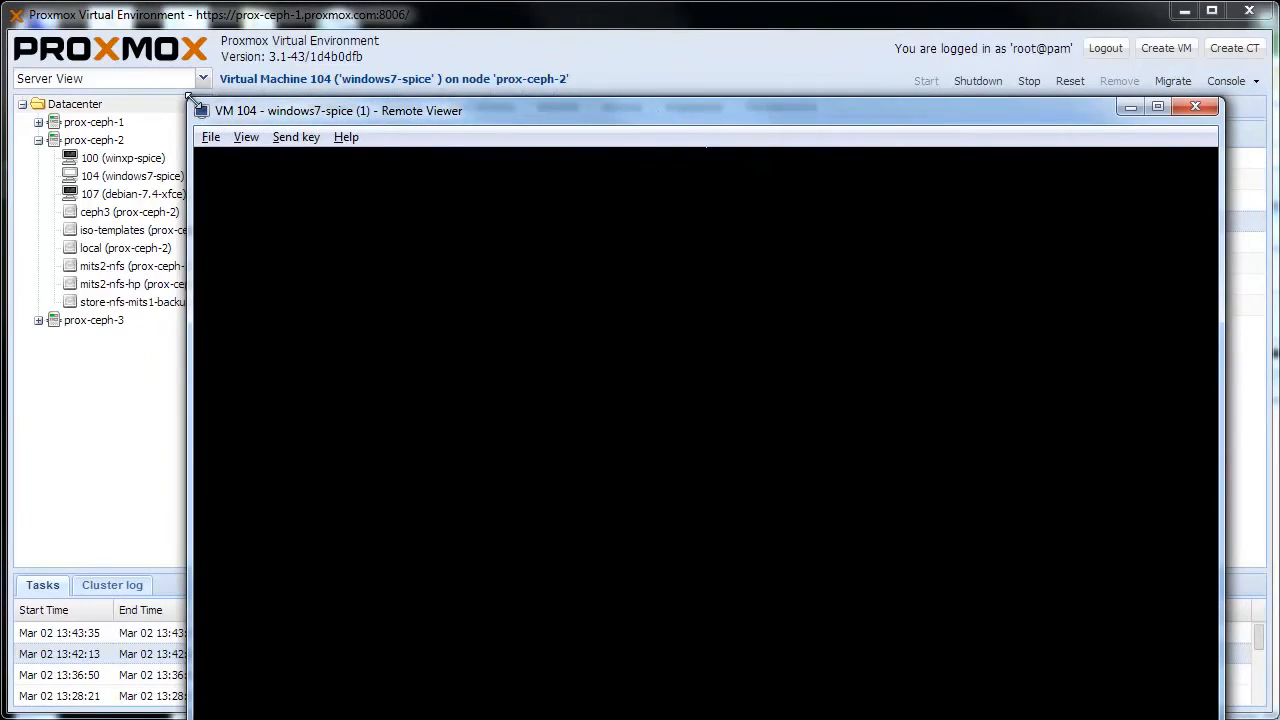
pyautogui.moveTo(220, 115); pyautogui.dragTo(329, 86)
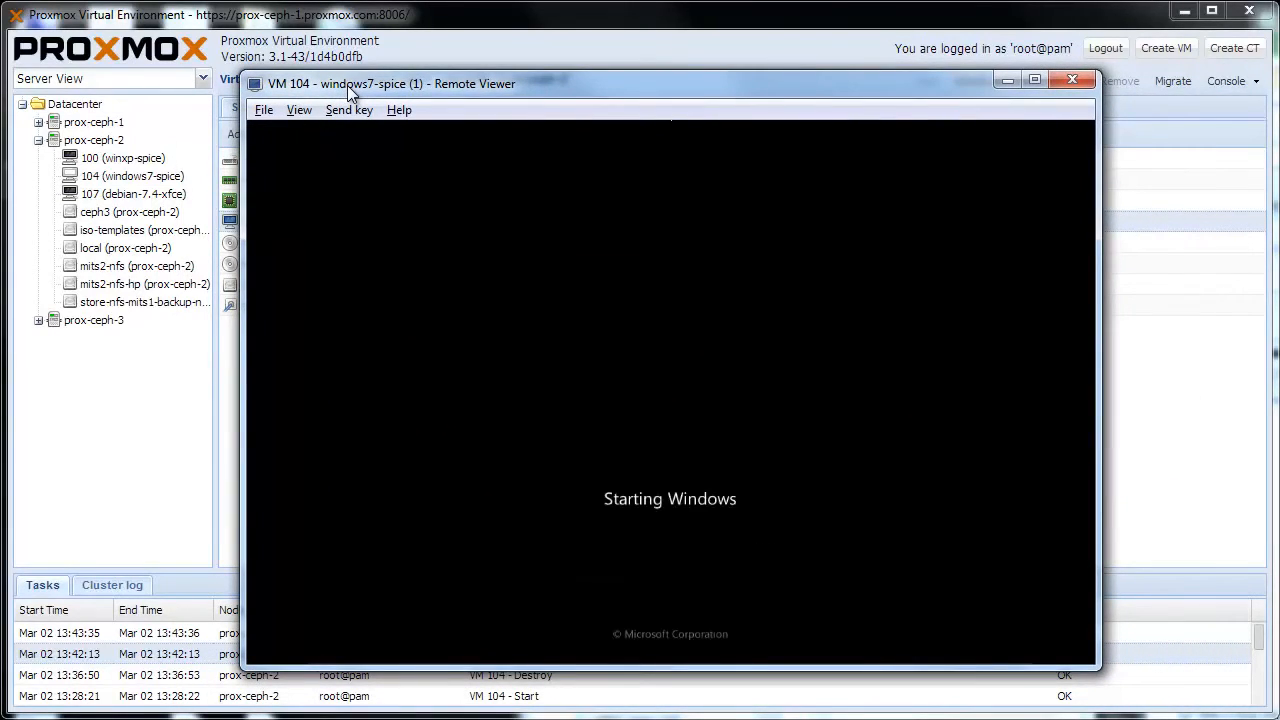
pyautogui.moveTo(350, 90); pyautogui.dragTo(326, 55)
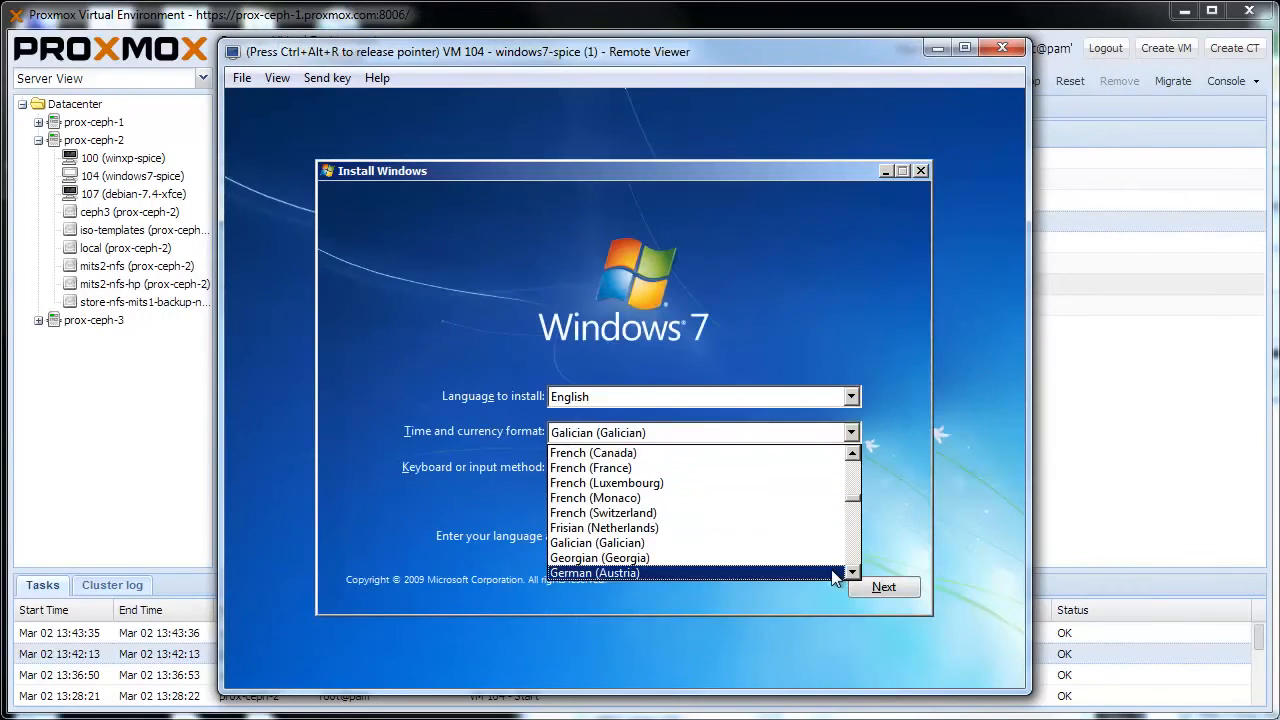
# Step: Proceed past the initial Windows setup page in the guest and start the Windows 7 installation
pyautogui.click(831, 569)
pyautogui.click(869, 587)
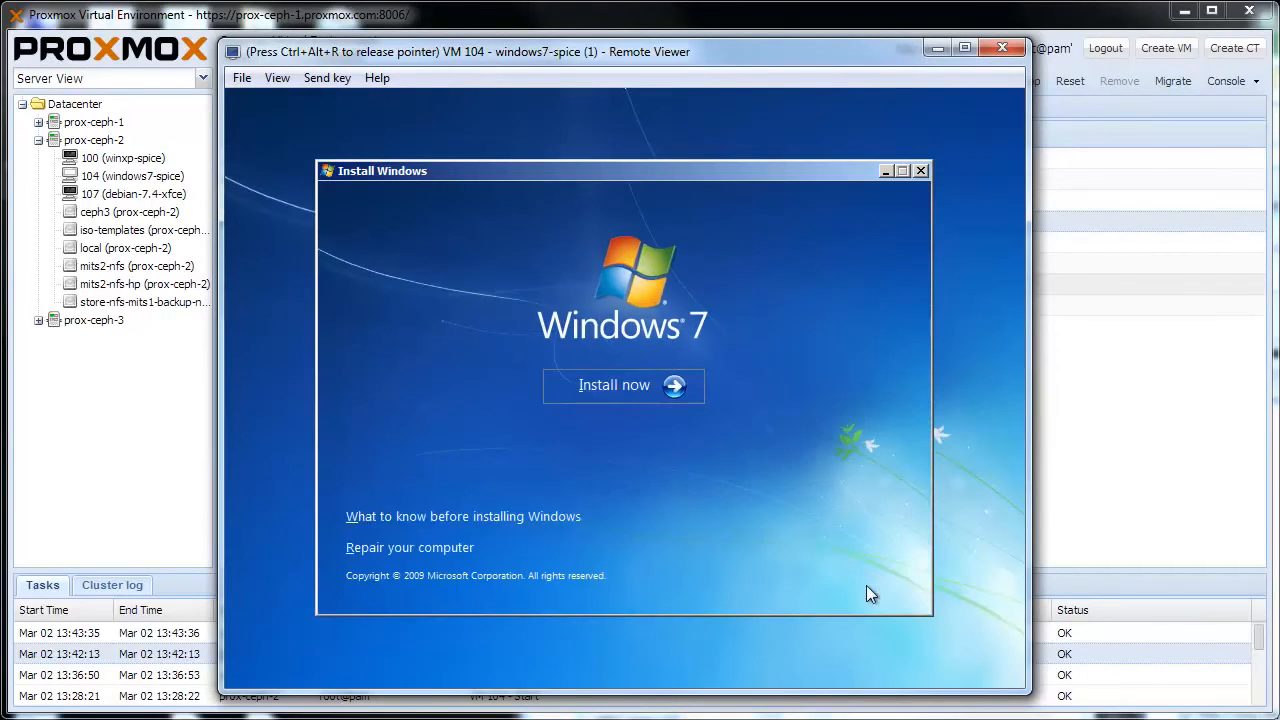
pyautogui.click(687, 397)
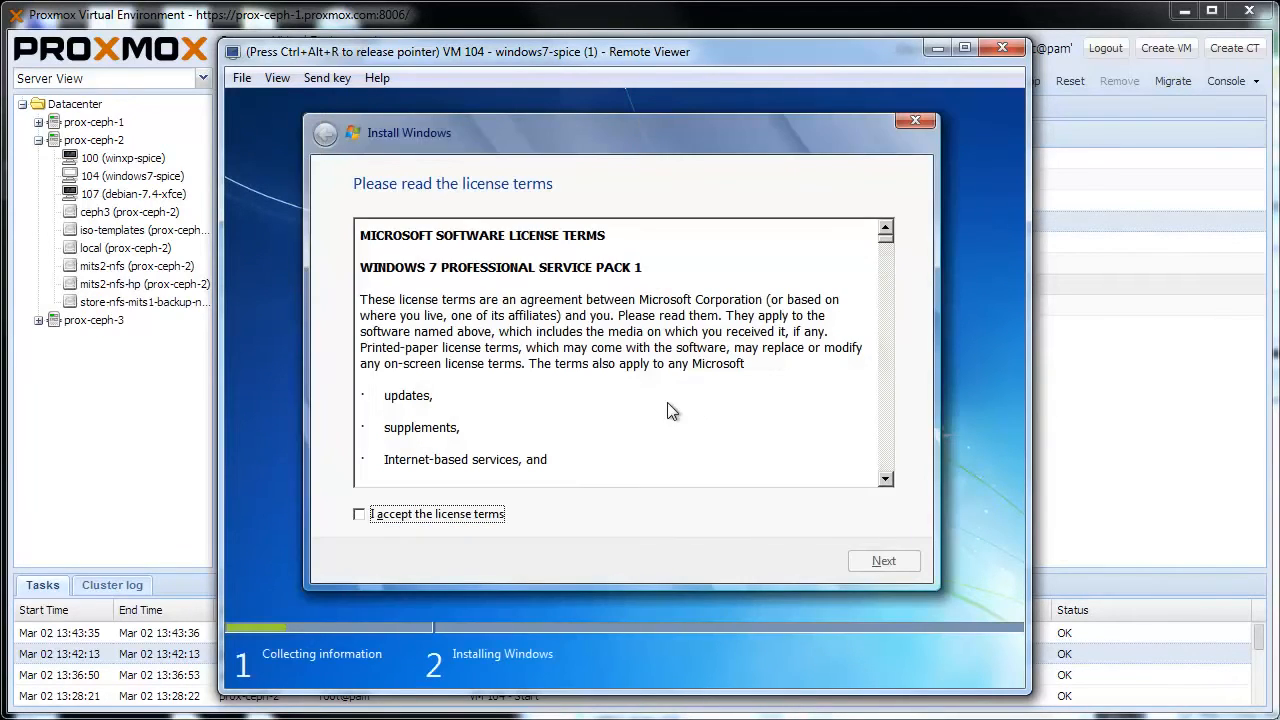
# Step: Accept the Windows 7 license terms and choose the Custom (advanced) installation type
pyautogui.click(491, 513)
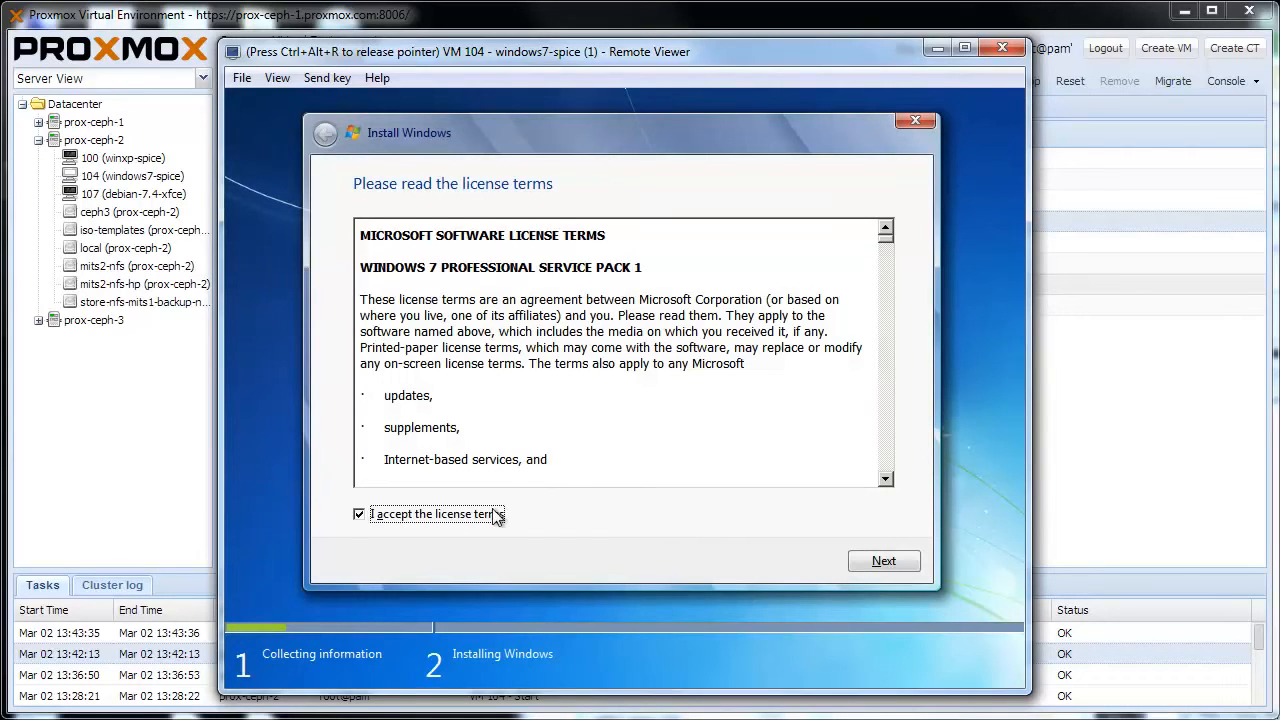
pyautogui.click(845, 561)
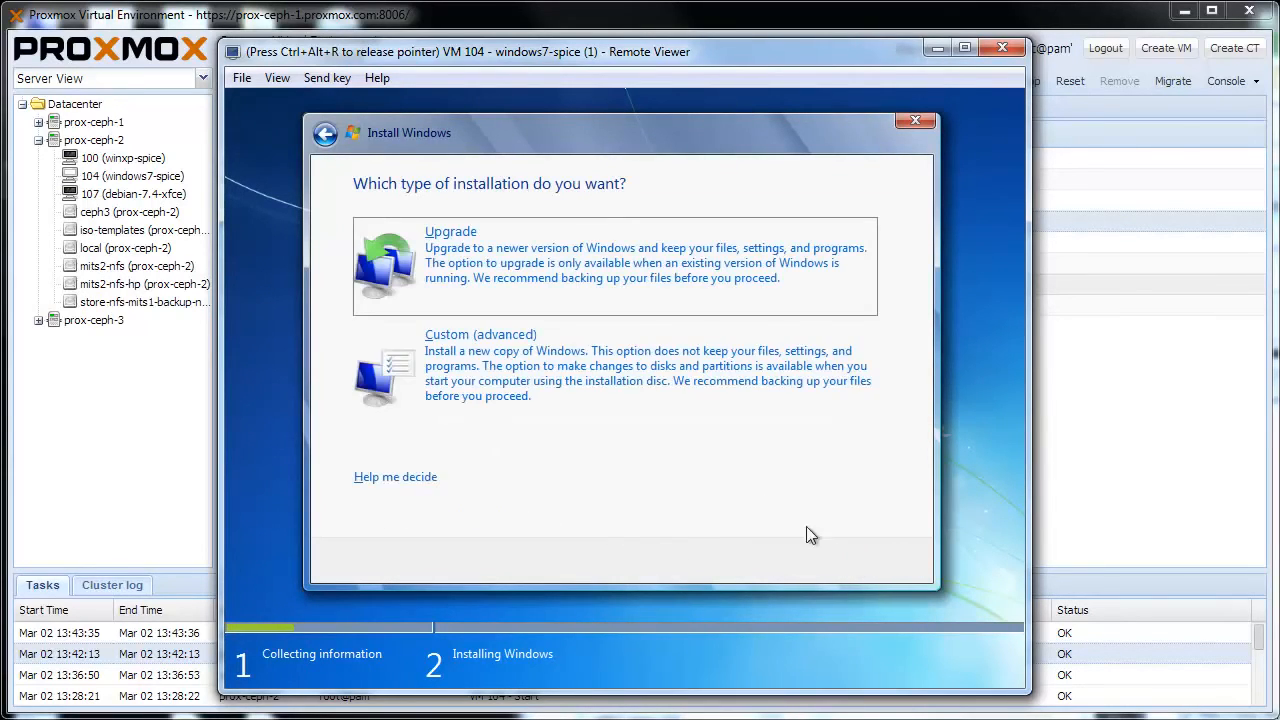
pyautogui.click(539, 387)
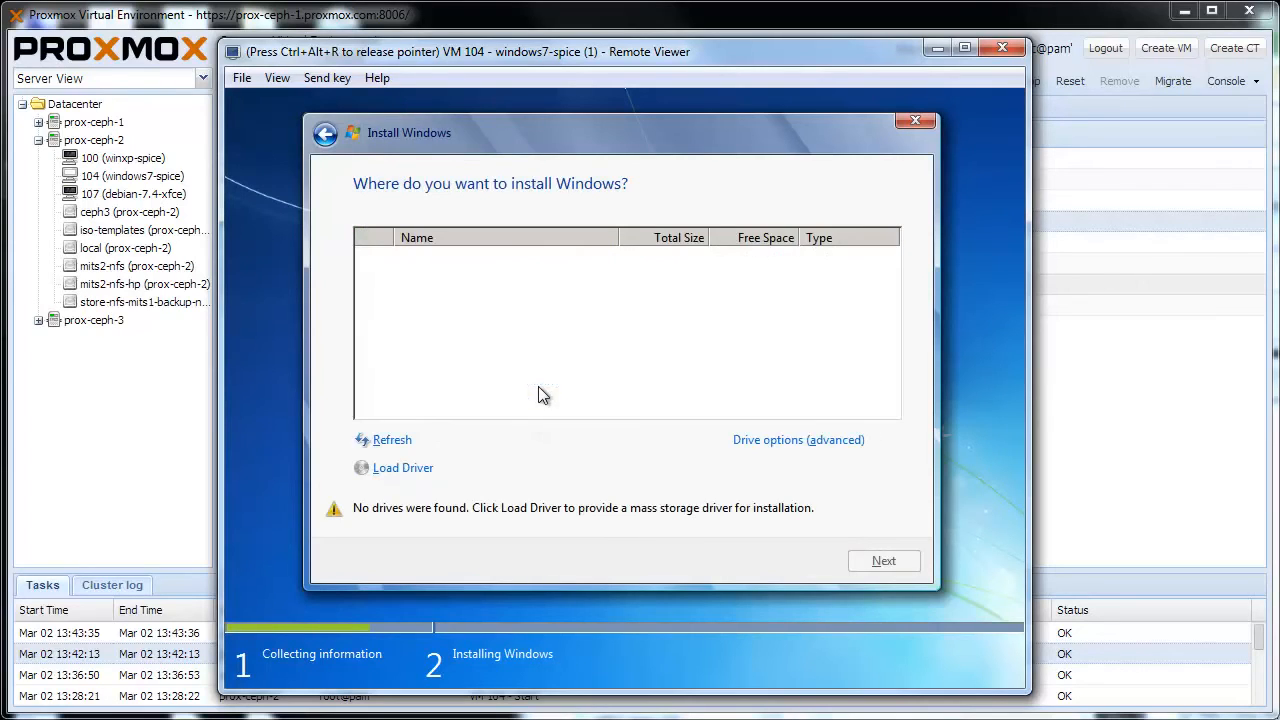
# Step: Load storage drivers into Windows setup from the WIN7\AMD64 folder on CD Drive (D:)
pyautogui.click(437, 472)
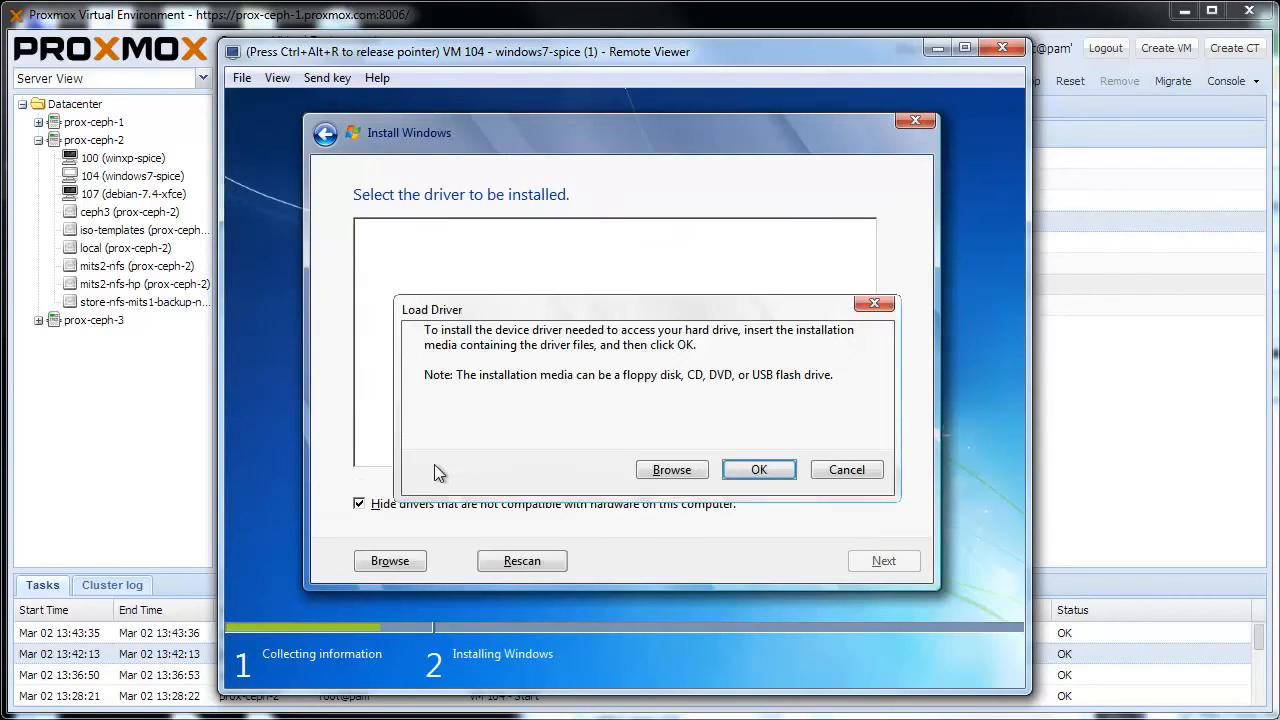
pyautogui.click(645, 480)
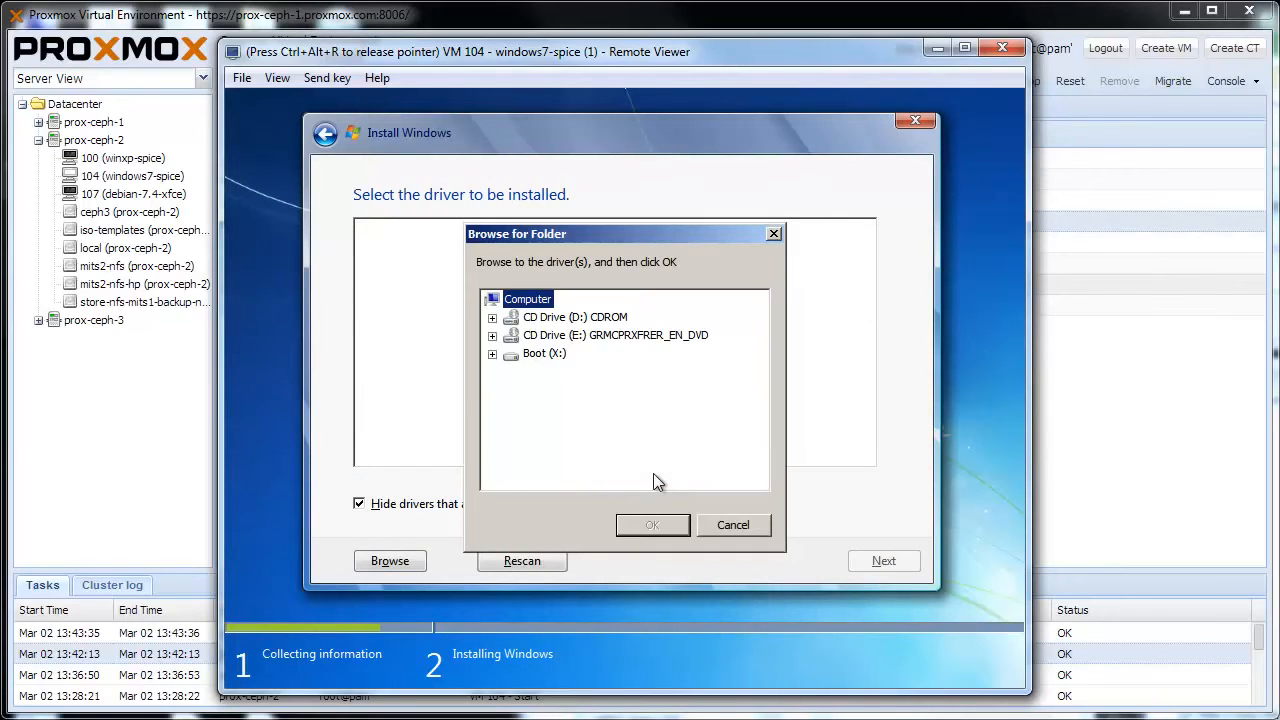
pyautogui.click(492, 317)
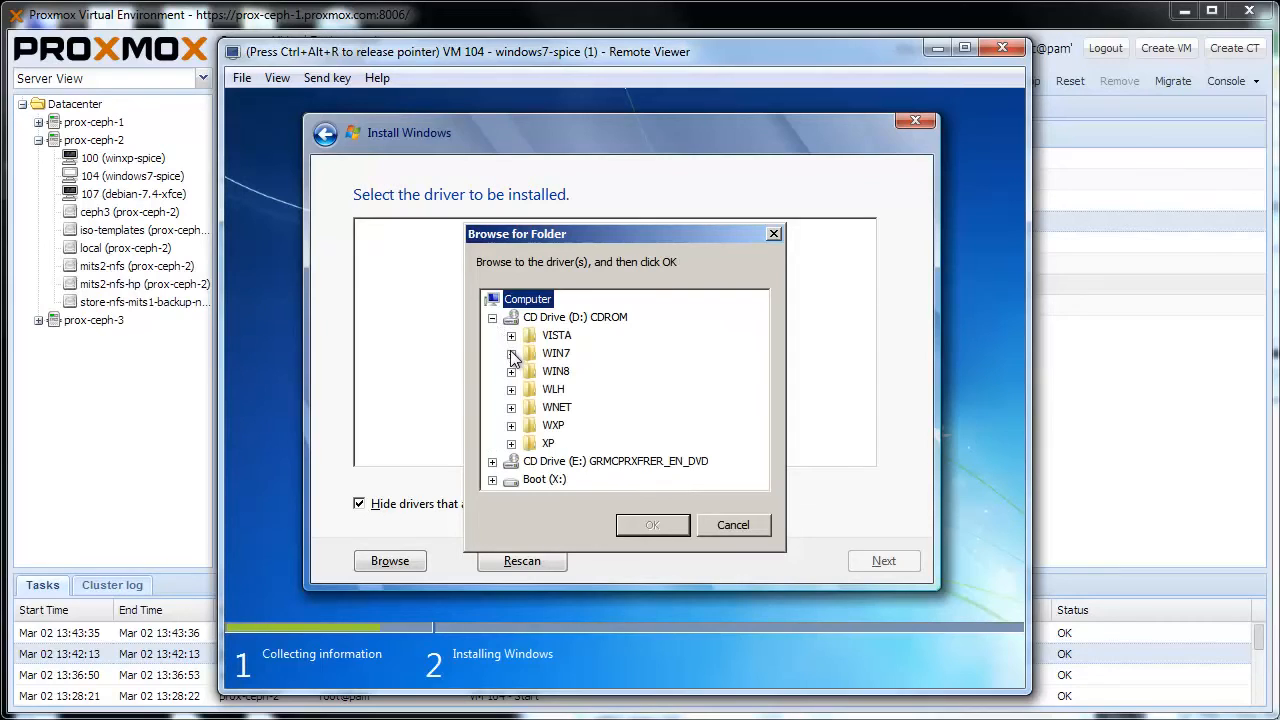
pyautogui.click(511, 353)
pyautogui.click(568, 373)
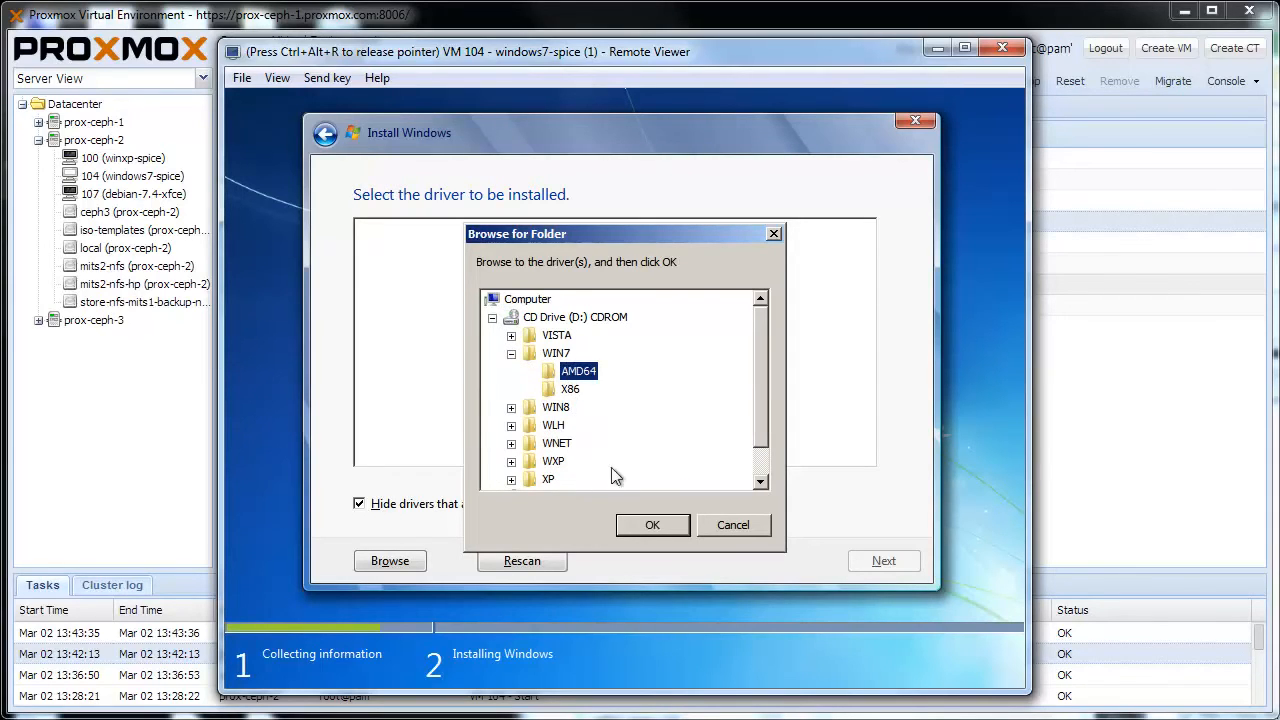
pyautogui.click(650, 525)
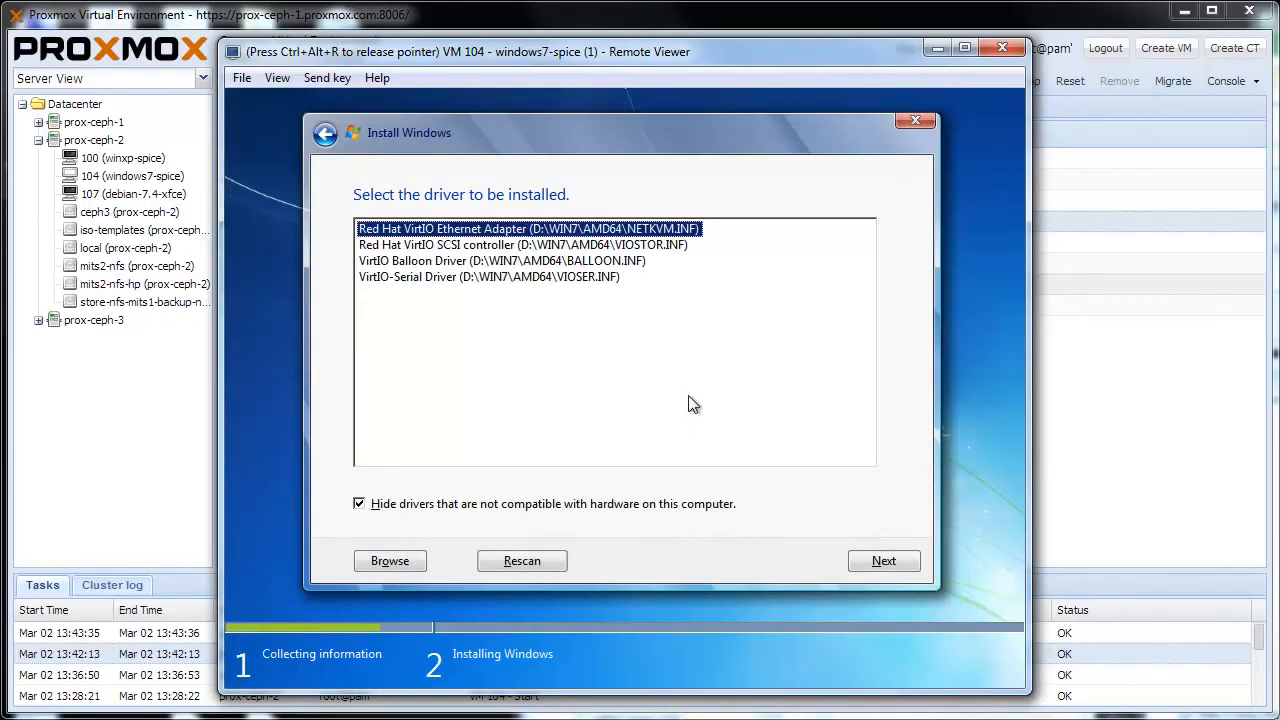
# Step: Install all four listed VirtIO drivers and start installing Windows on Disk 0 Unallocated Space
pyautogui.moveTo(689, 403); pyautogui.dragTo(545, 215)
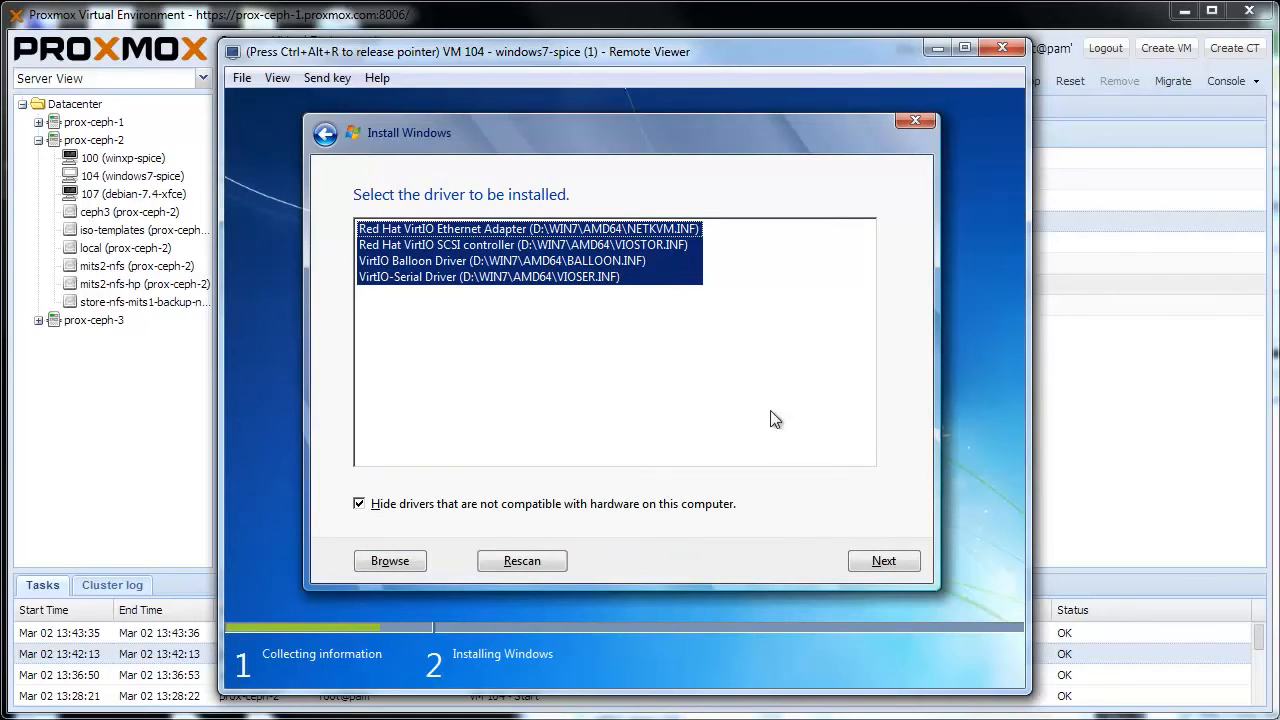
pyautogui.click(895, 562)
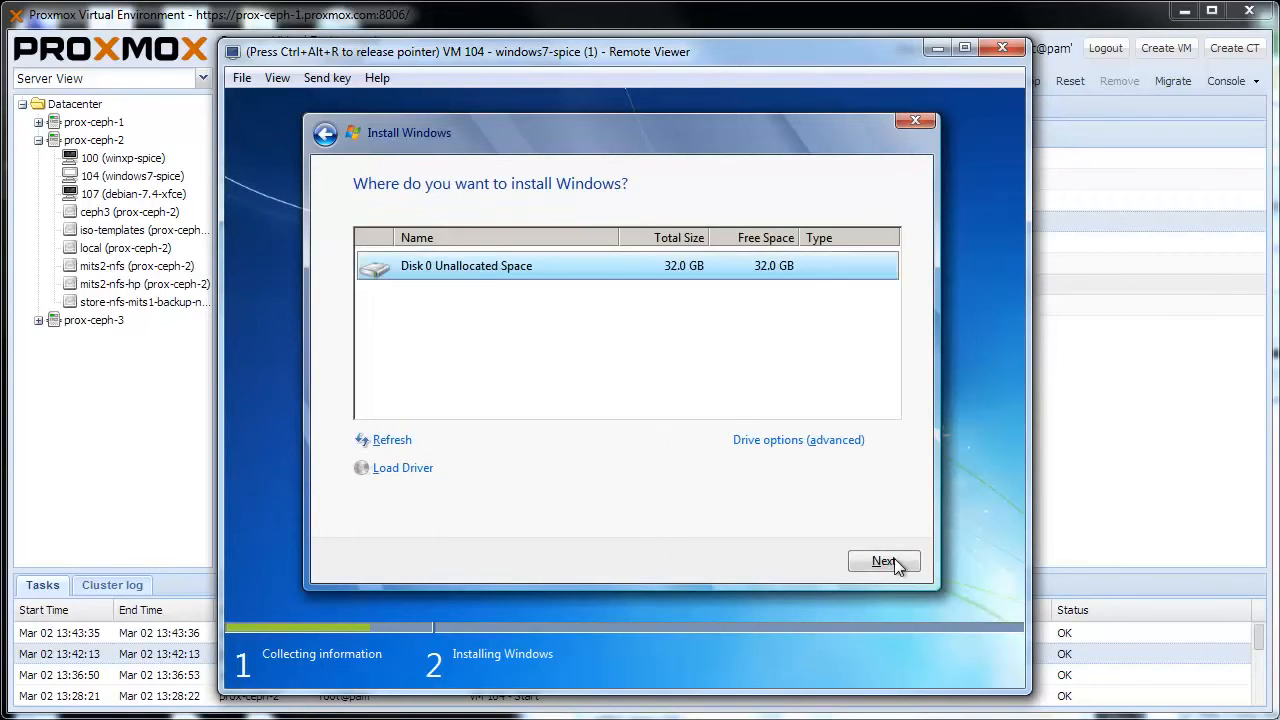
pyautogui.click(894, 561)
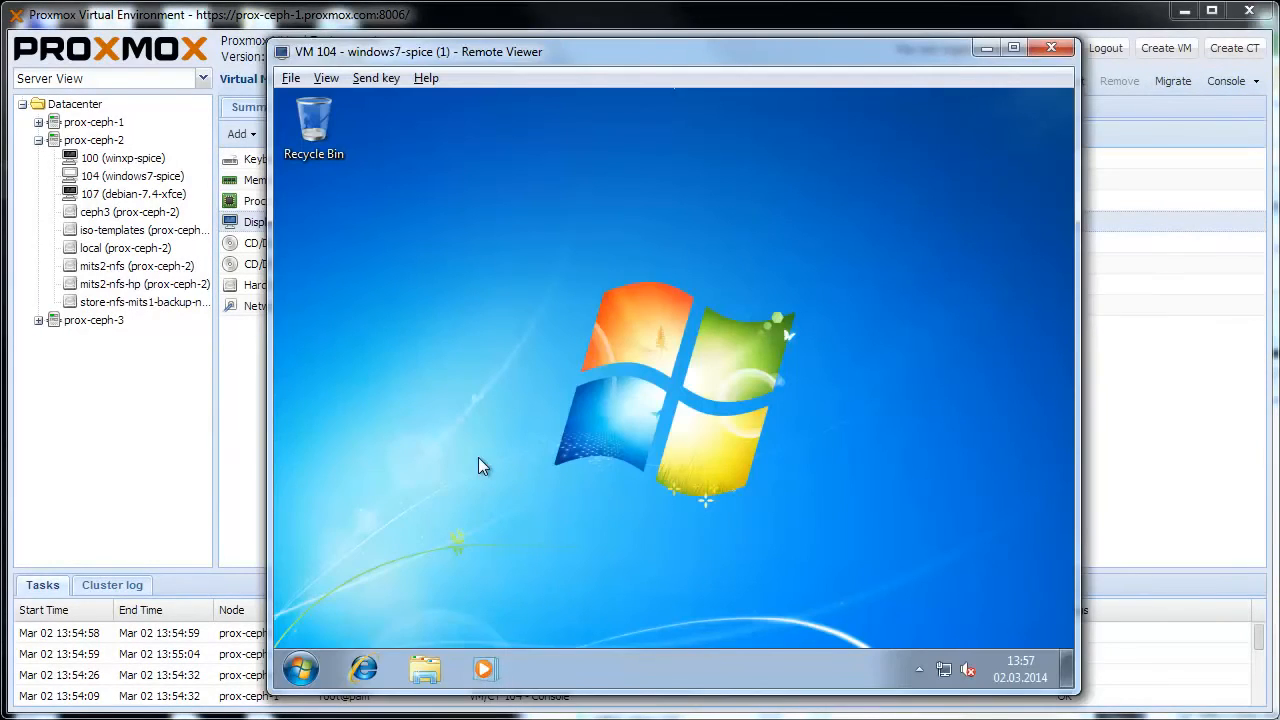
# Step: Open the spice-space.org download page in the guest's Internet Explorer and go to the Windows binaries under Guest
pyautogui.click(479, 466)
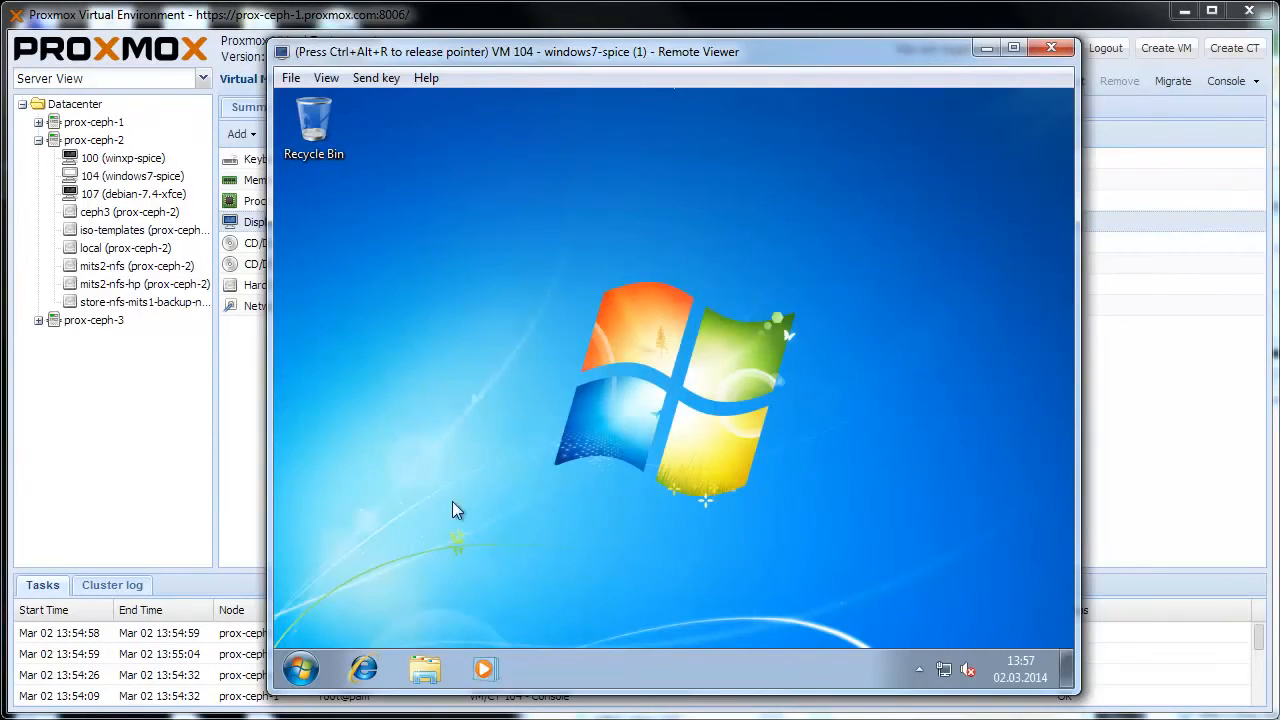
pyautogui.click(368, 668)
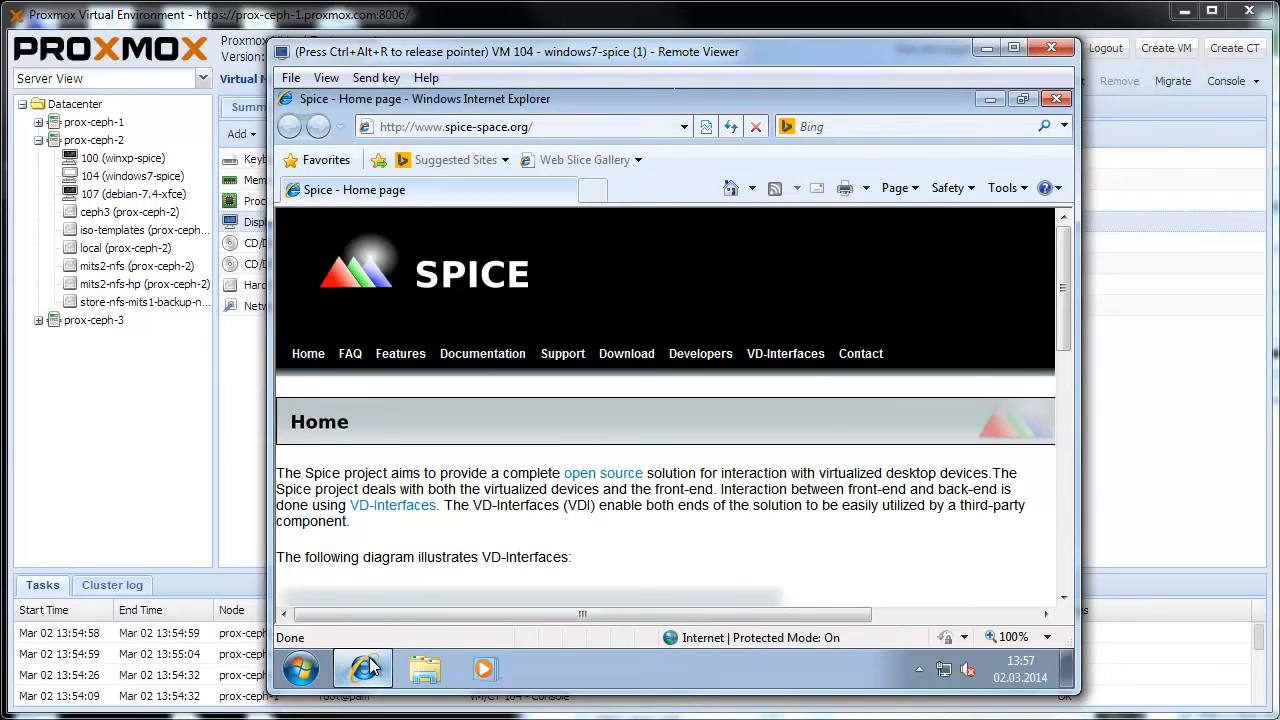
pyautogui.click(609, 356)
pyautogui.scroll(-10, 560, 480)
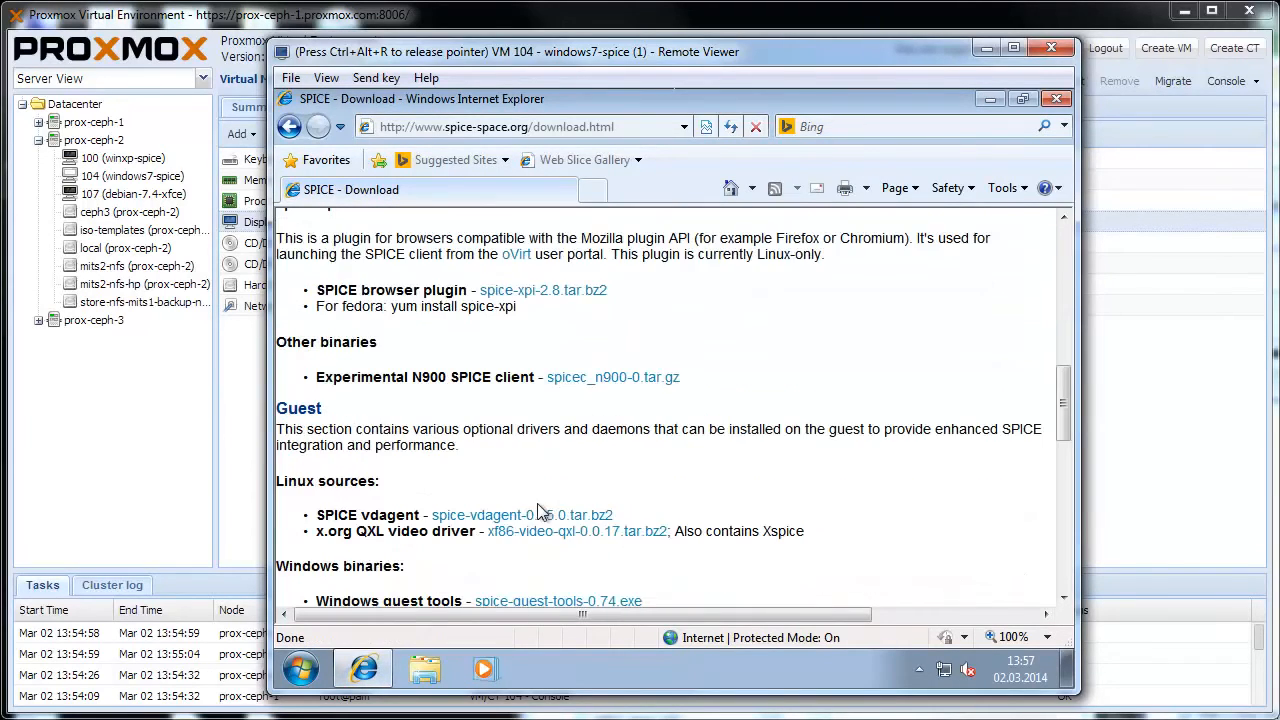
pyautogui.scroll(-1, 543, 534)
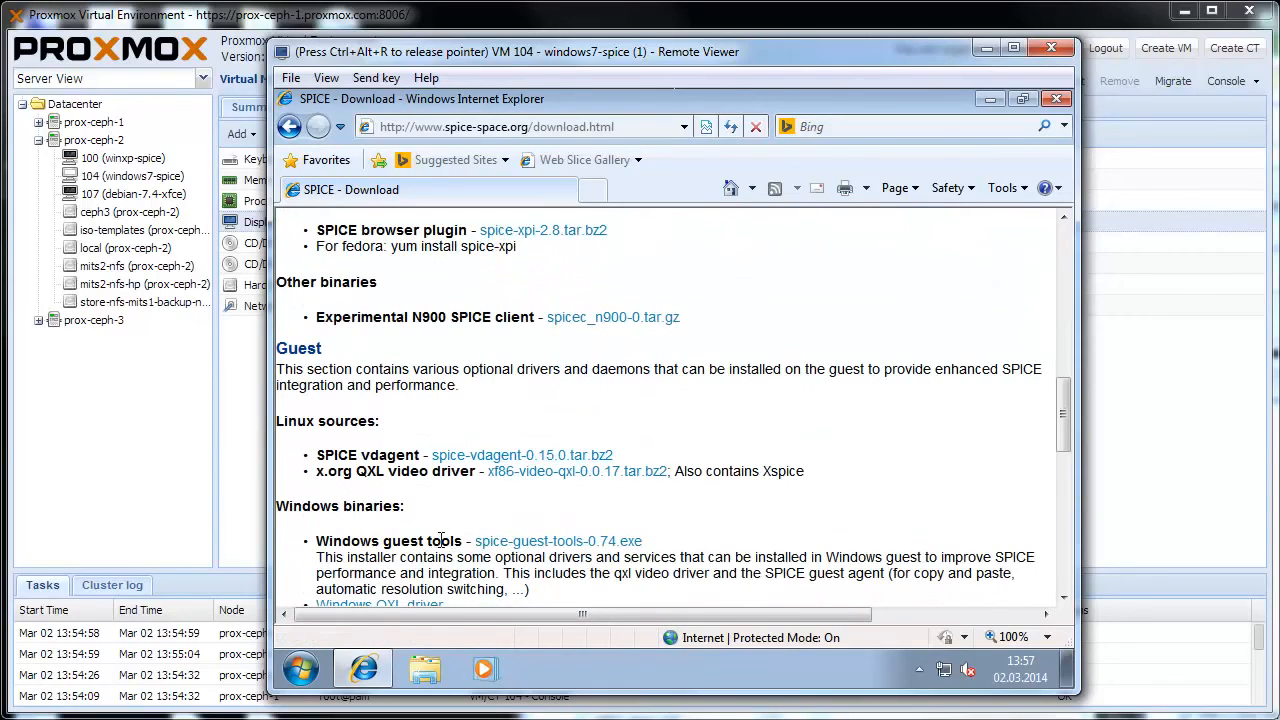
# Step: Download the Windows guest tools spice-guest-tools-0.74.exe and run the installer, allowing it to start
pyautogui.click(550, 545)
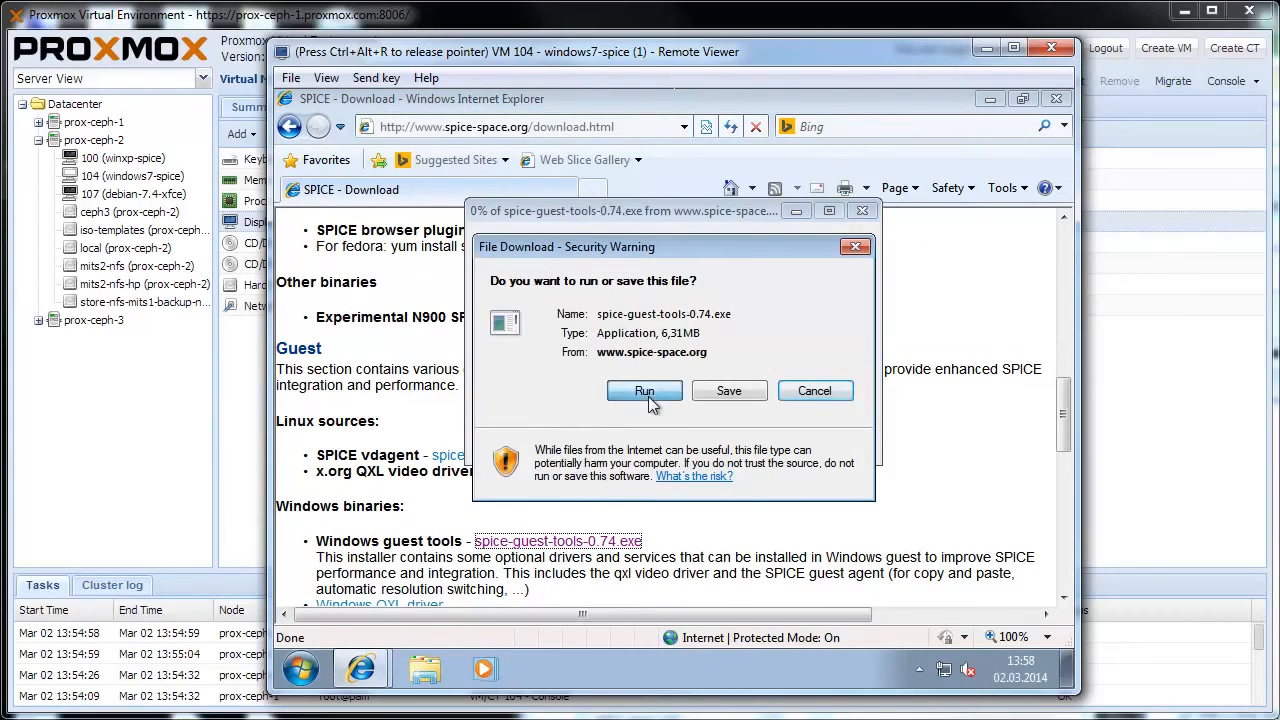
pyautogui.click(648, 396)
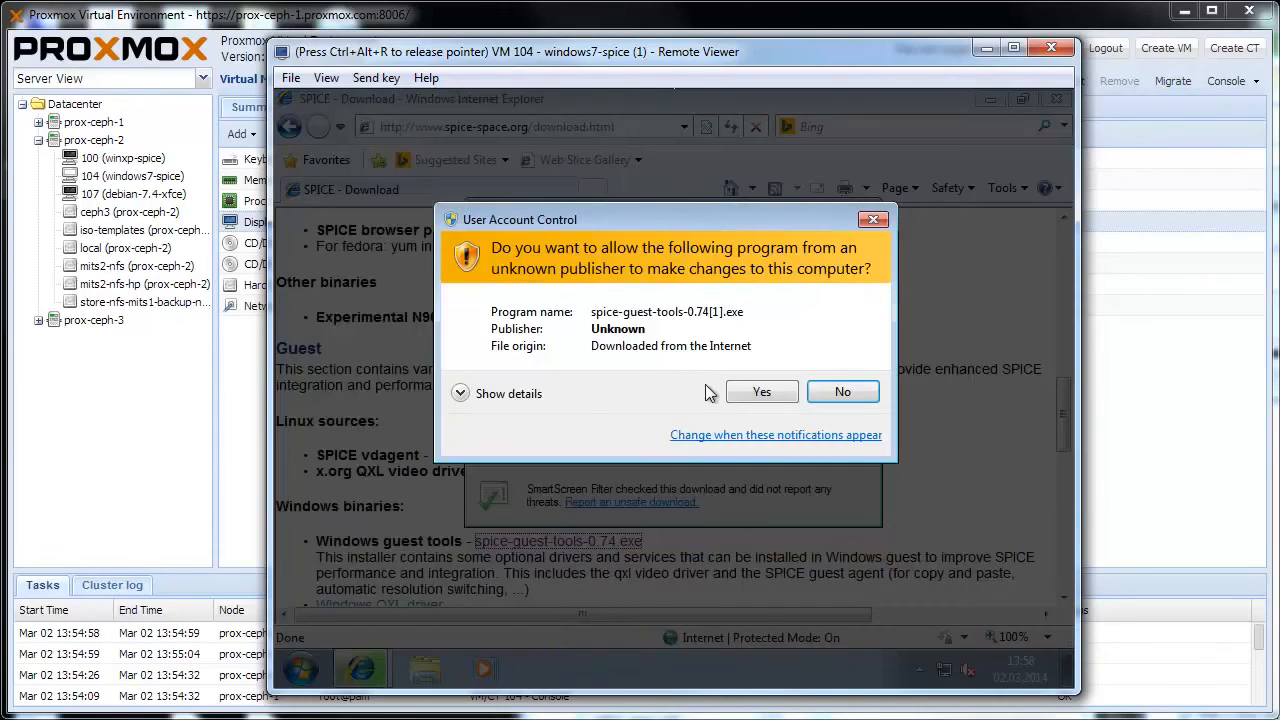
pyautogui.click(733, 389)
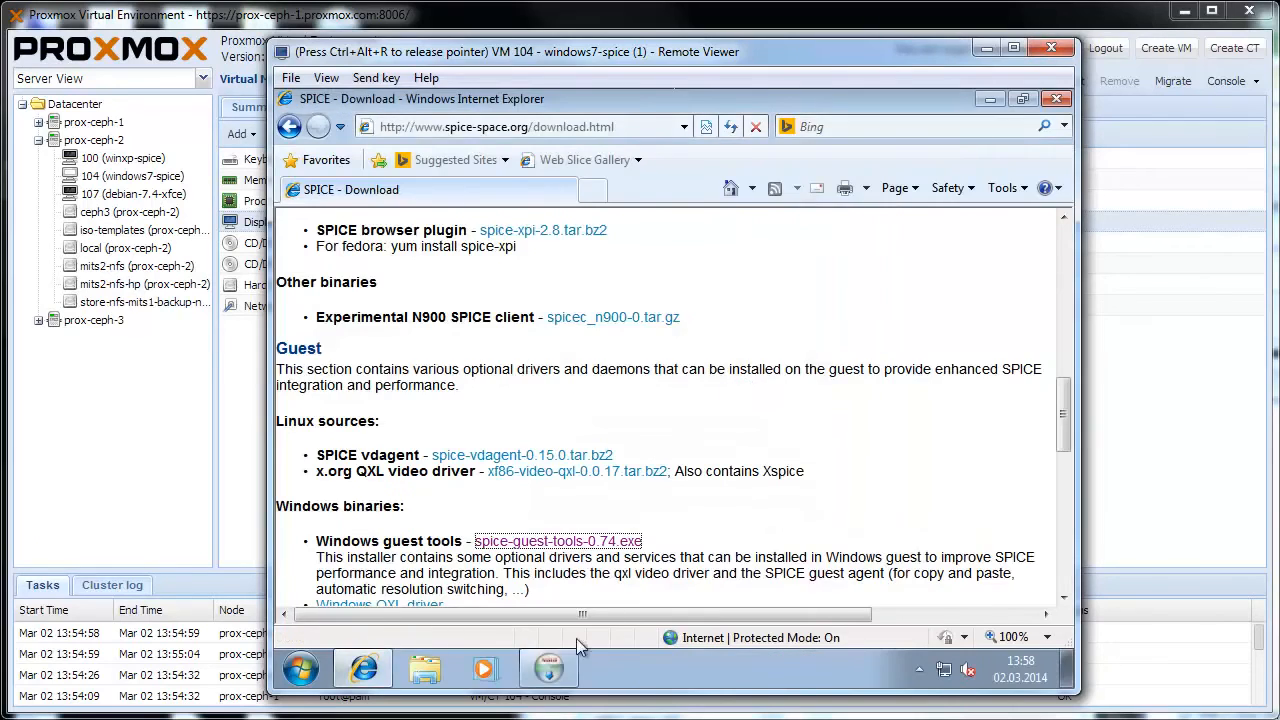
# Step: Install SPICE Guest Tools, agreeing to its license terms, and finish the setup wizard
pyautogui.click(772, 537)
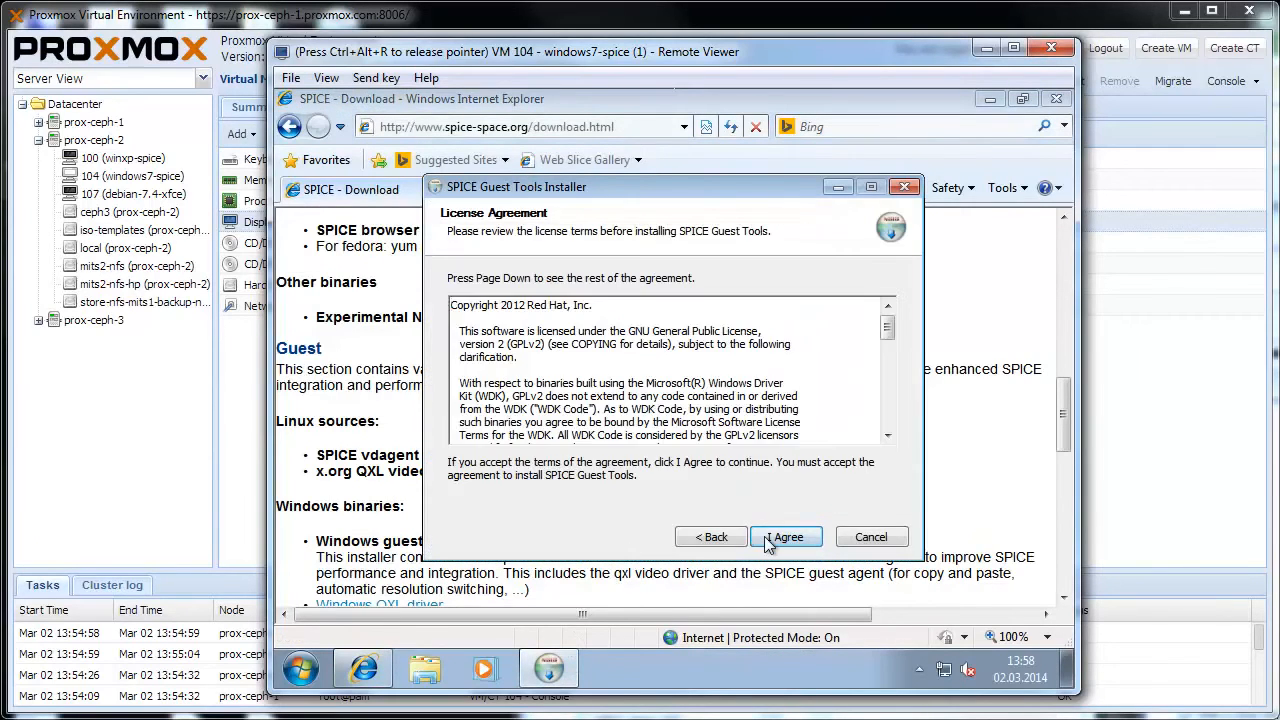
pyautogui.click(768, 540)
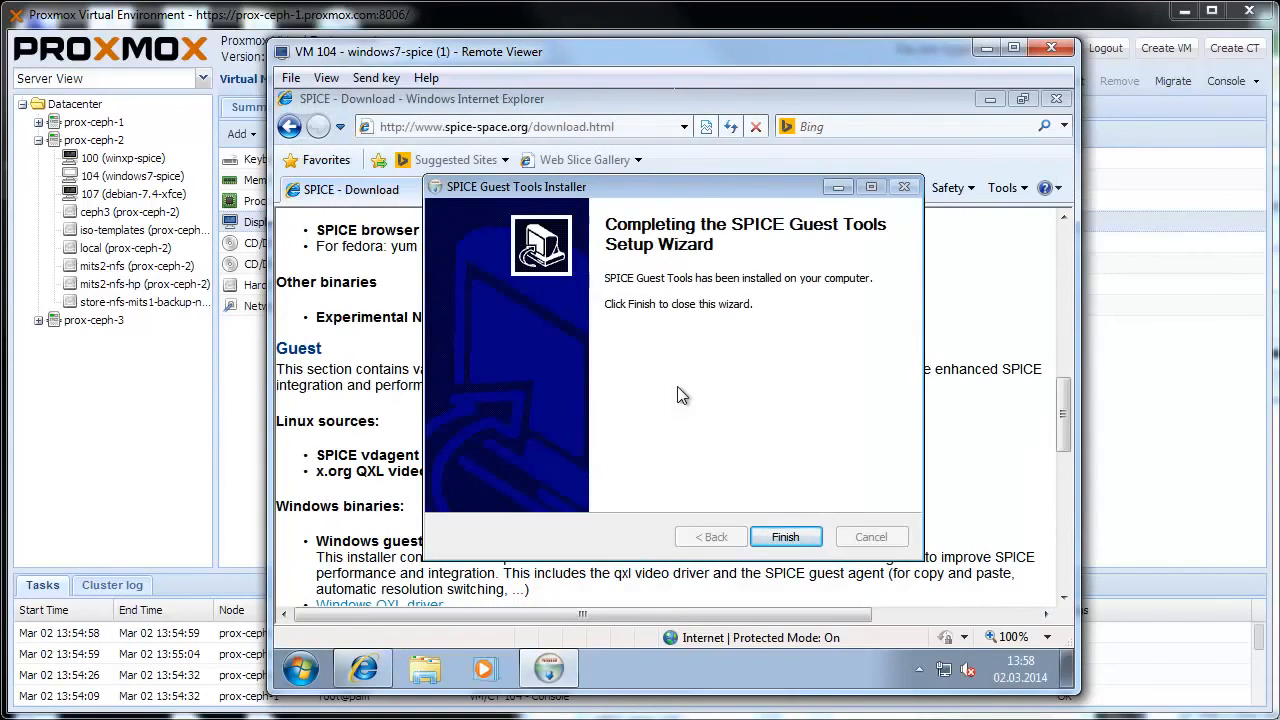
pyautogui.click(806, 540)
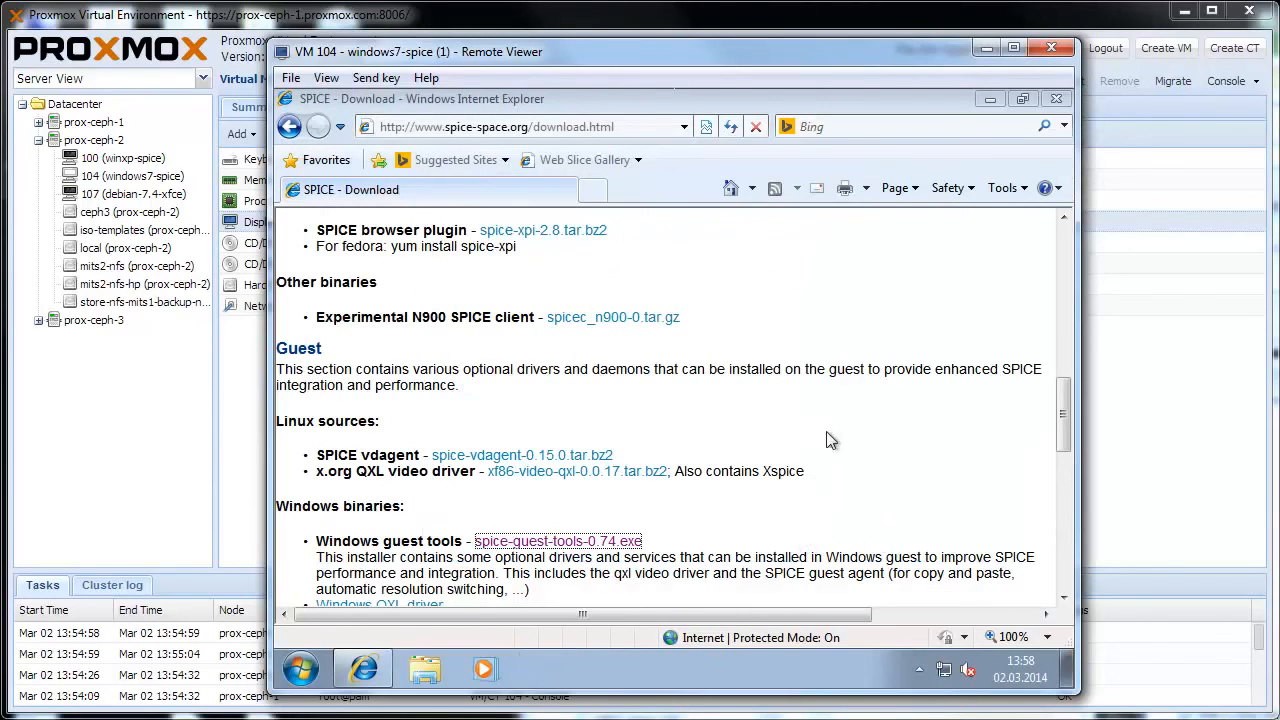
# Step: Restart the Windows 7 guest to complete the SPICE guest tools installation
pyautogui.click(300, 668)
pyautogui.click(622, 616)
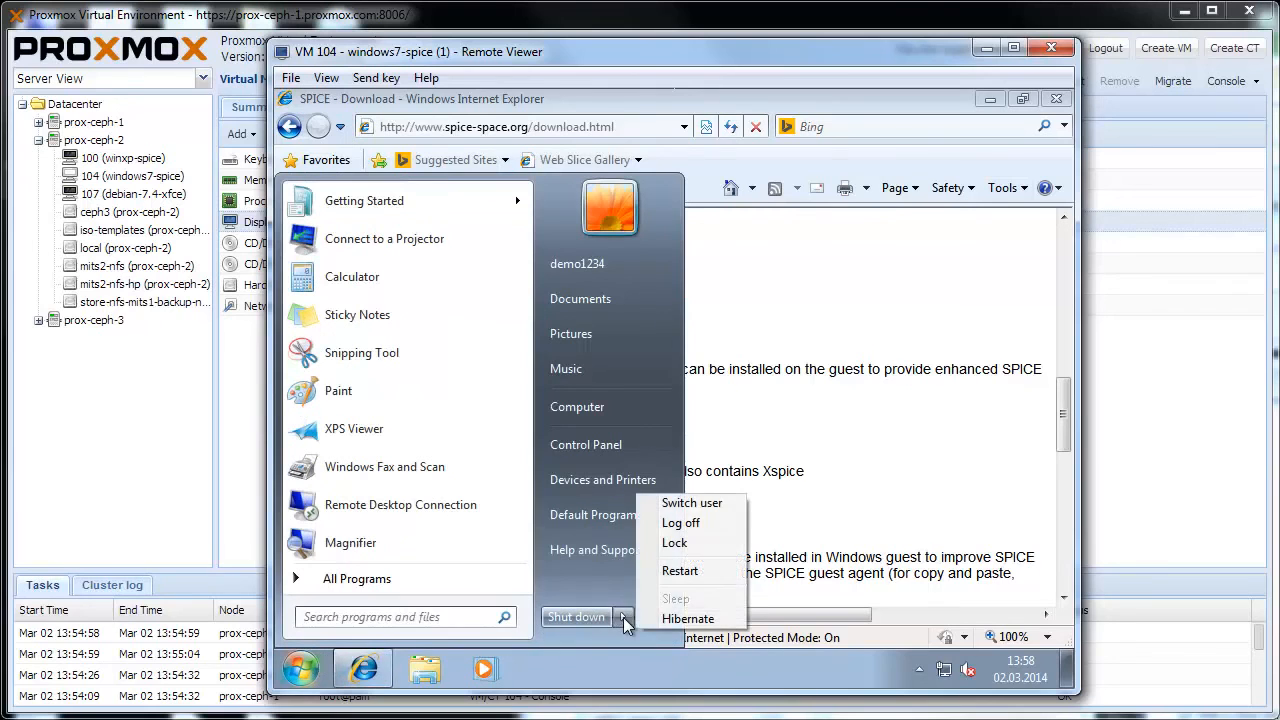
pyautogui.click(691, 573)
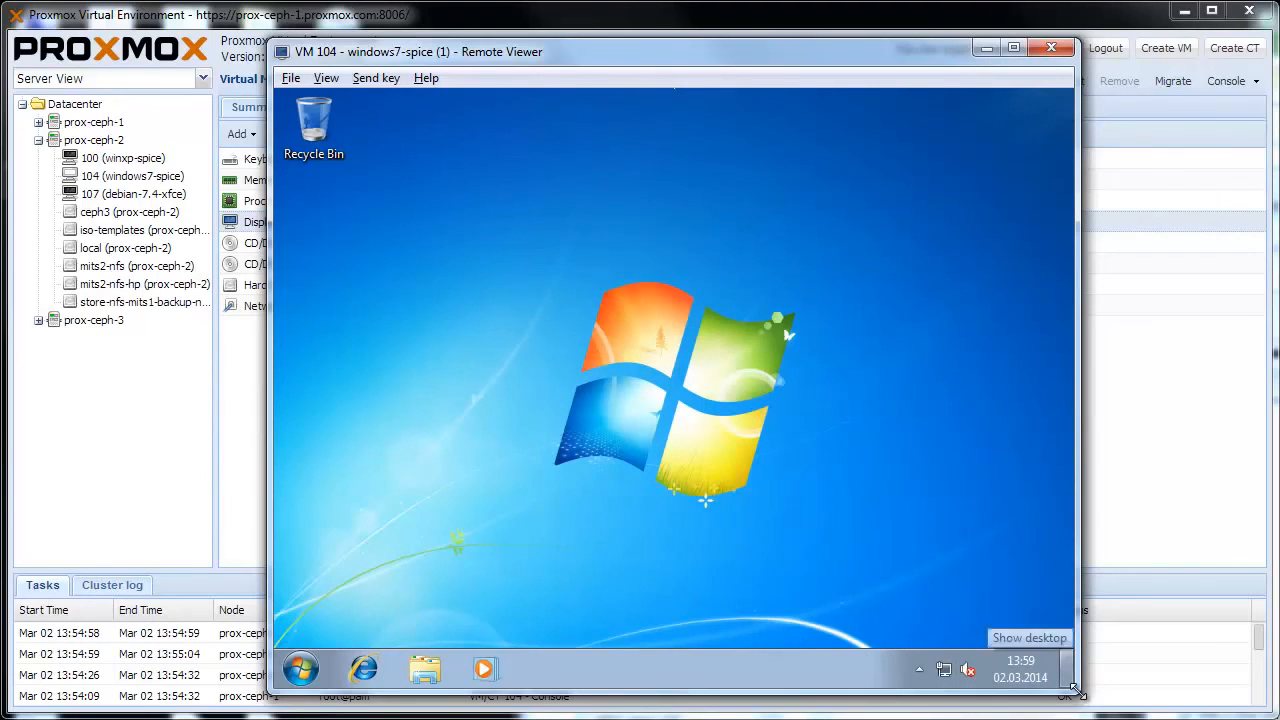
# Step: Test automatic guest resolution by making the Remote Viewer window wider and shorter, moving it aside, and making it taller again
pyautogui.moveTo(1078, 690); pyautogui.dragTo(1214, 431)
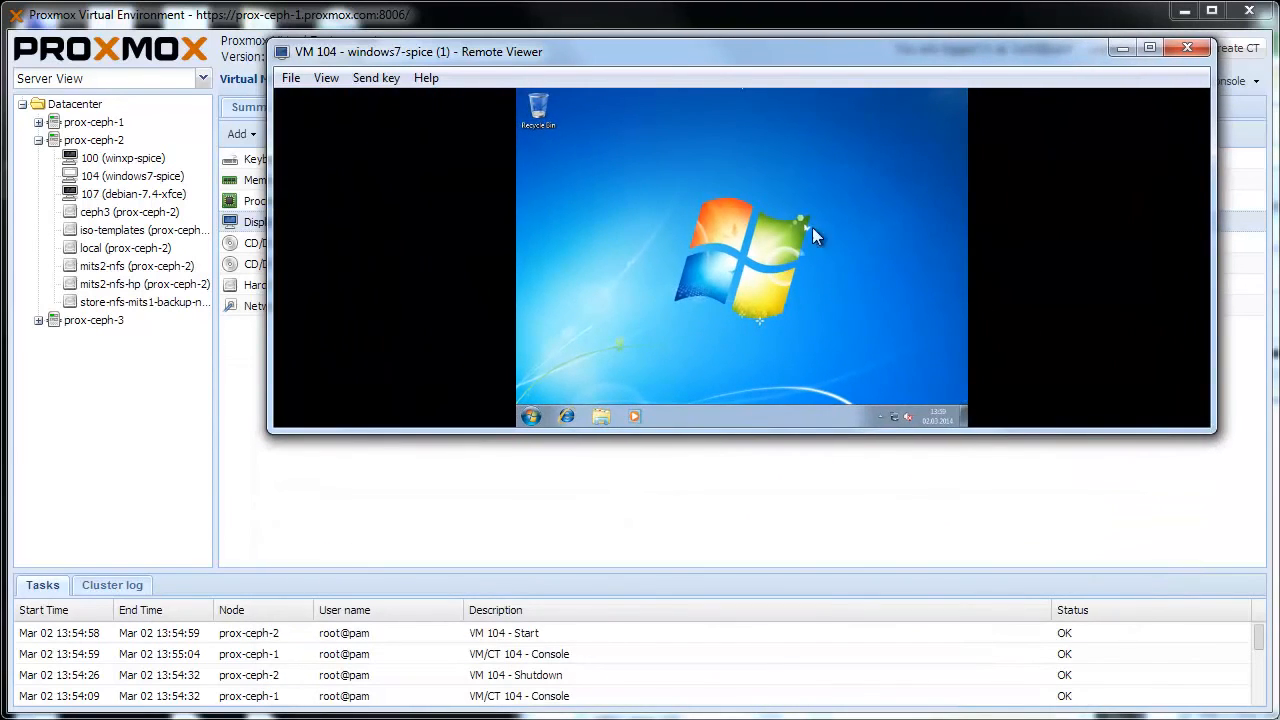
pyautogui.moveTo(689, 49); pyautogui.dragTo(551, 57)
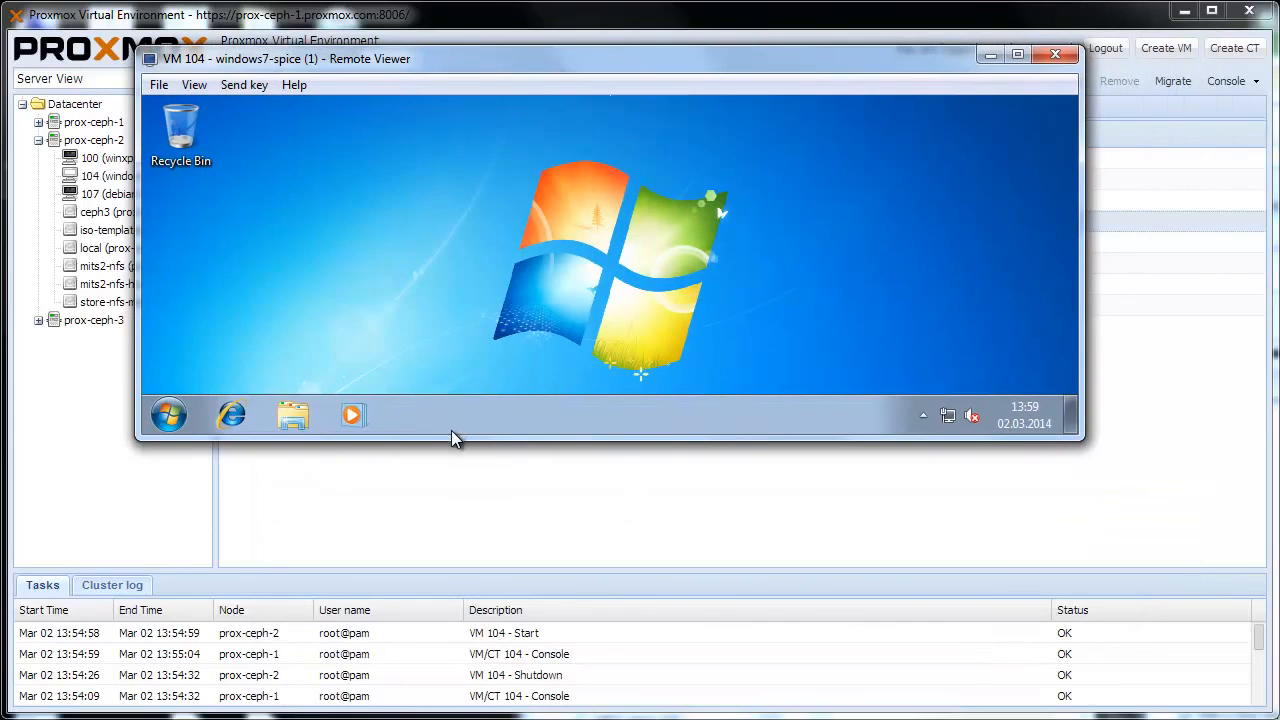
pyautogui.moveTo(462, 434); pyautogui.dragTo(472, 688)
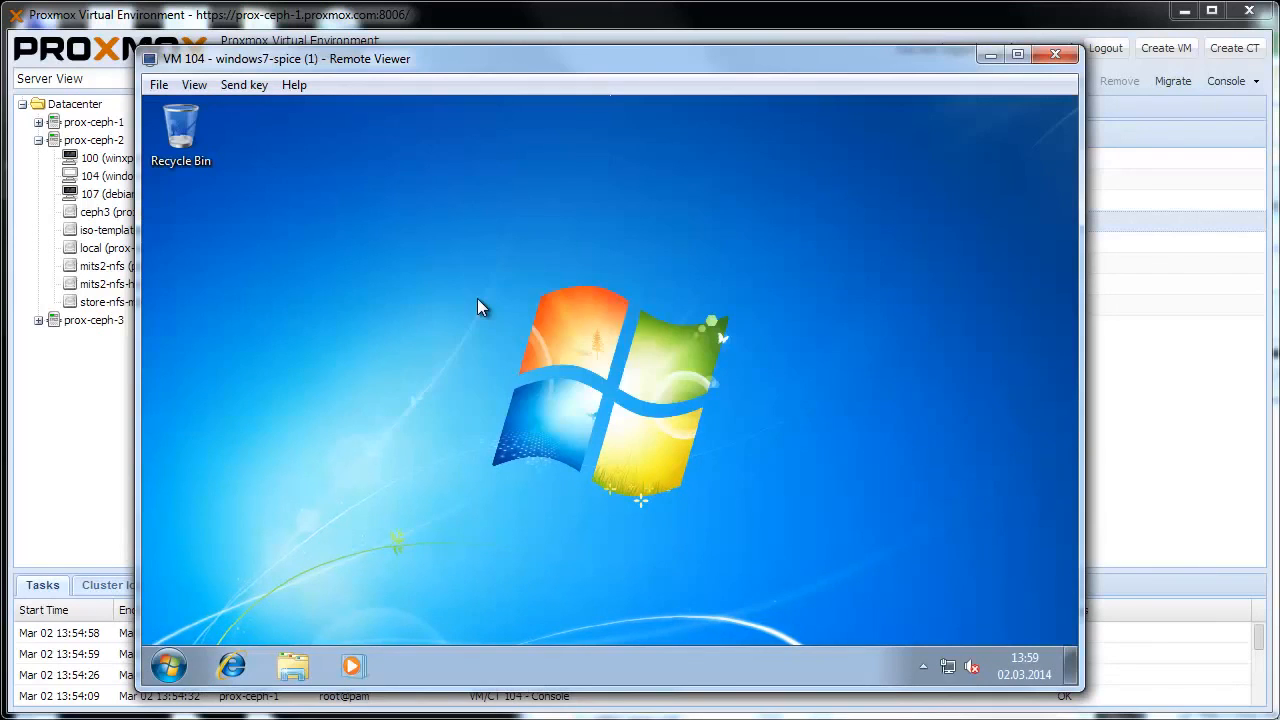
# Step: Check the guest's Screen Resolution settings for the display adapter and current resolution, and close them without changes
pyautogui.rightClick(477, 298)
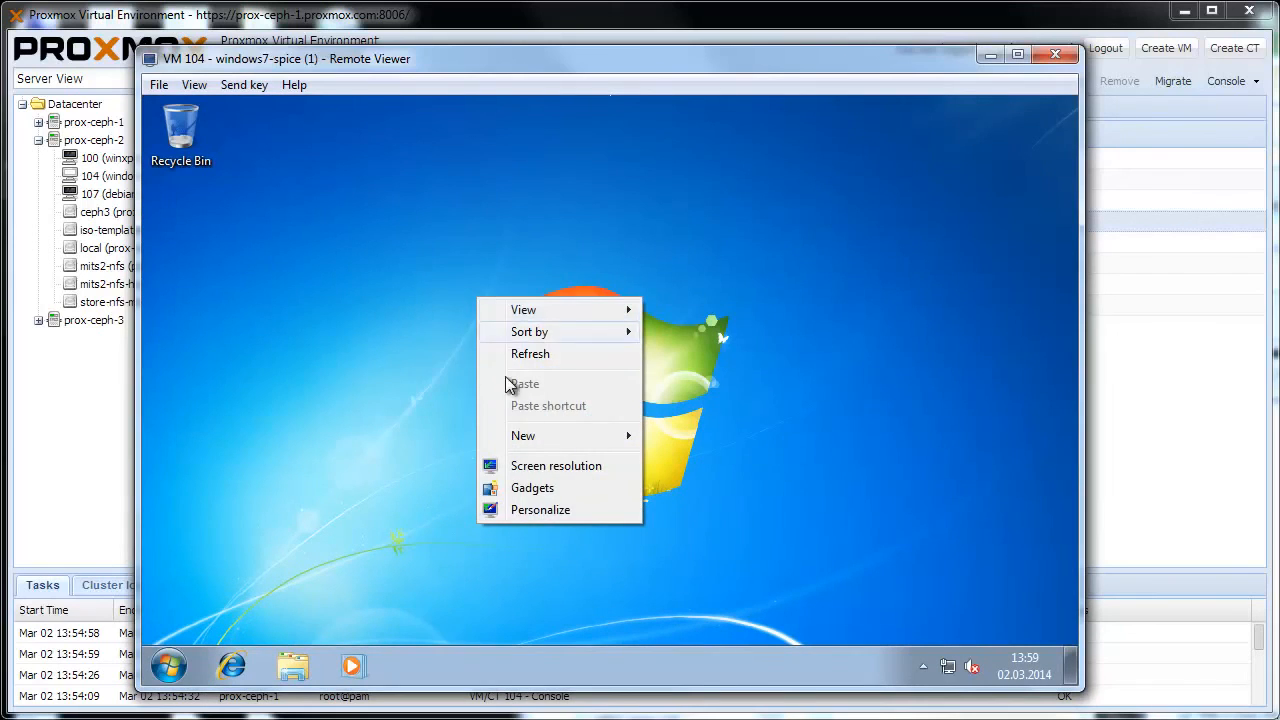
pyautogui.click(545, 466)
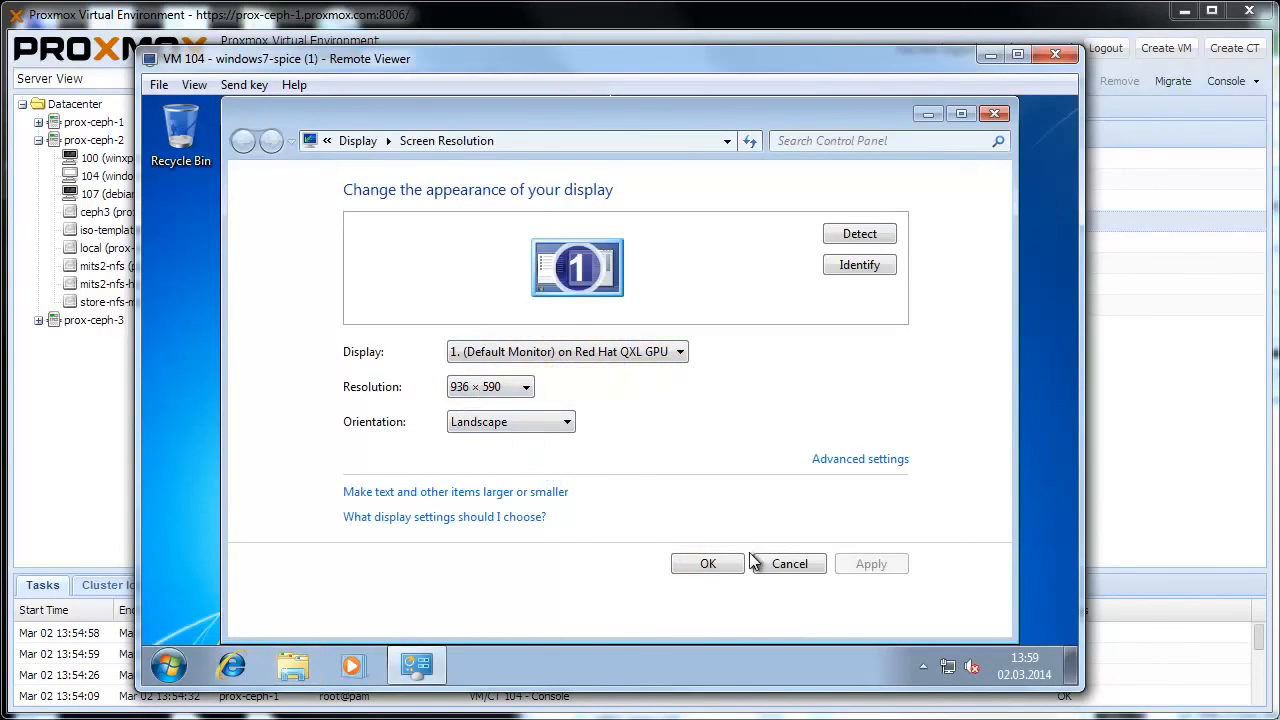
pyautogui.click(785, 564)
# Step: Resize the Remote Viewer window to a wider, shorter shape to test the guest's automatic resolution switching once more
pyautogui.moveTo(1082, 688); pyautogui.dragTo(1238, 515)
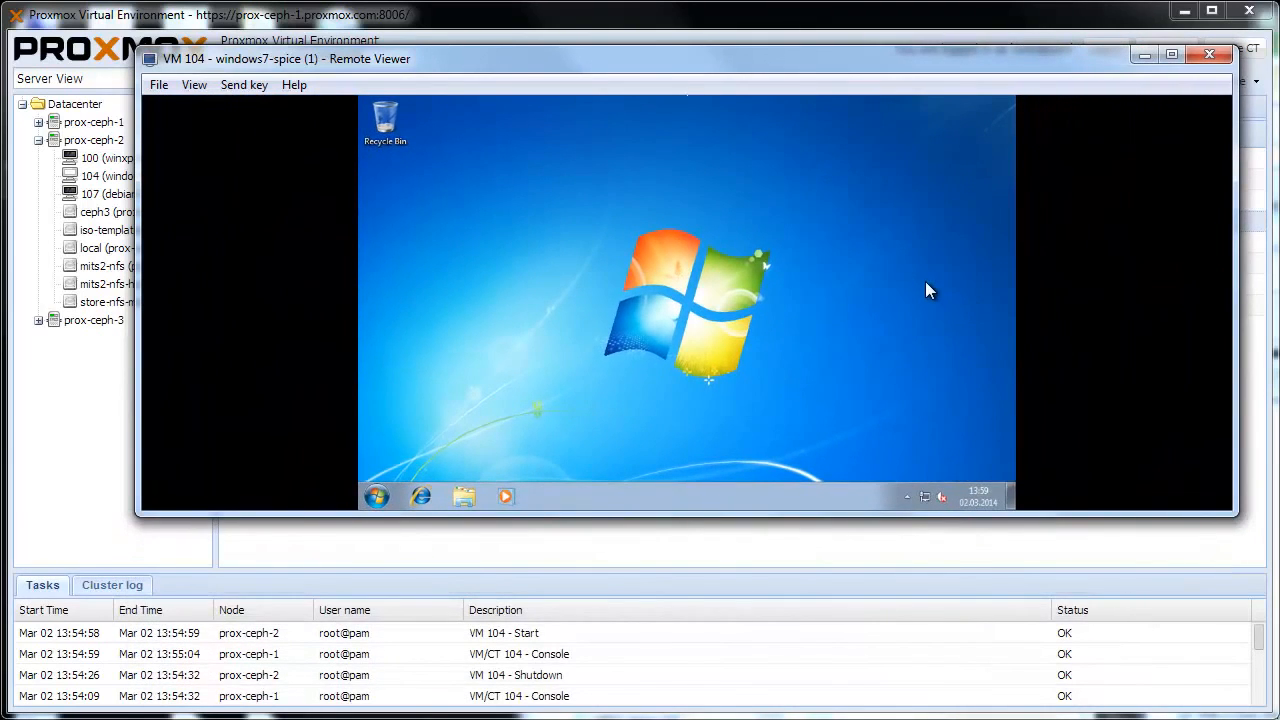